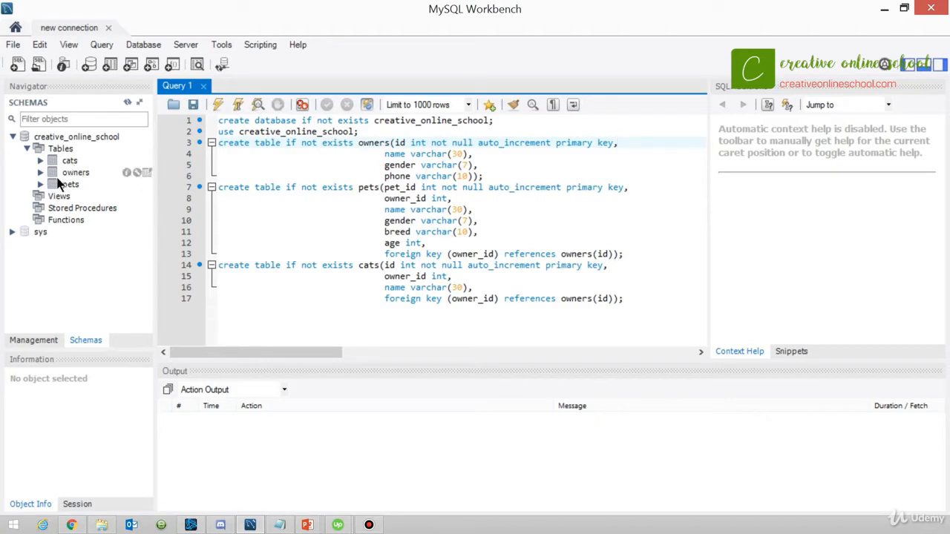
Examine the structure of the cats, owners and pets tables in the creative_online_school schema, including the columns of owners and pets.
click(40, 161)
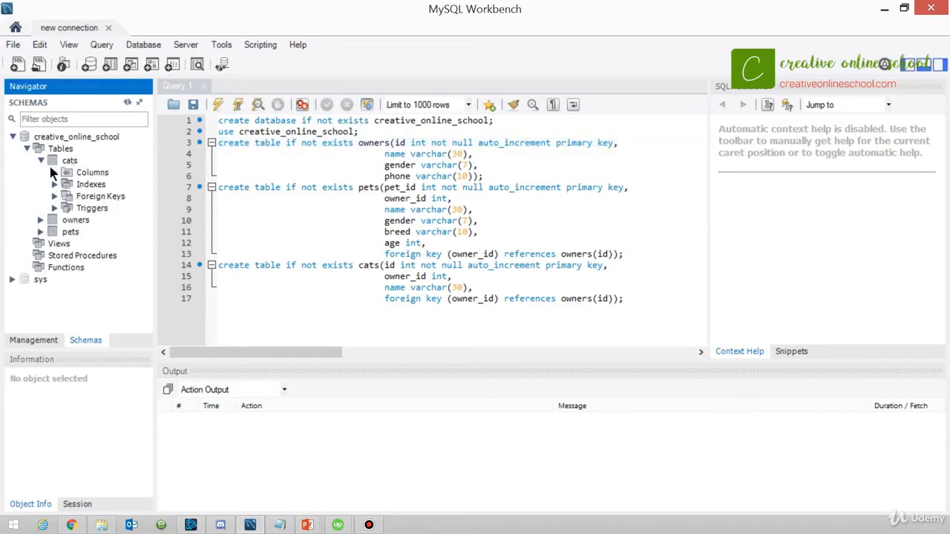
click(53, 170)
click(52, 171)
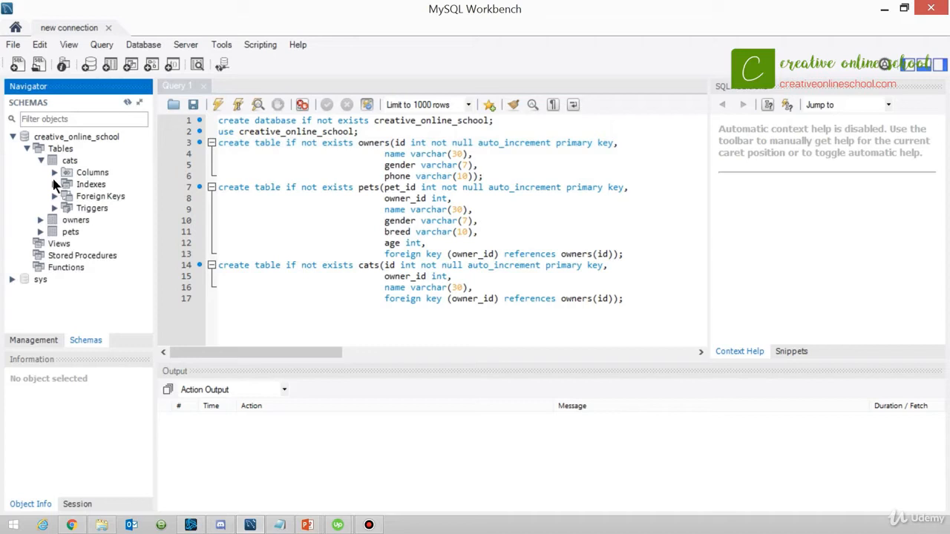
click(41, 220)
click(56, 232)
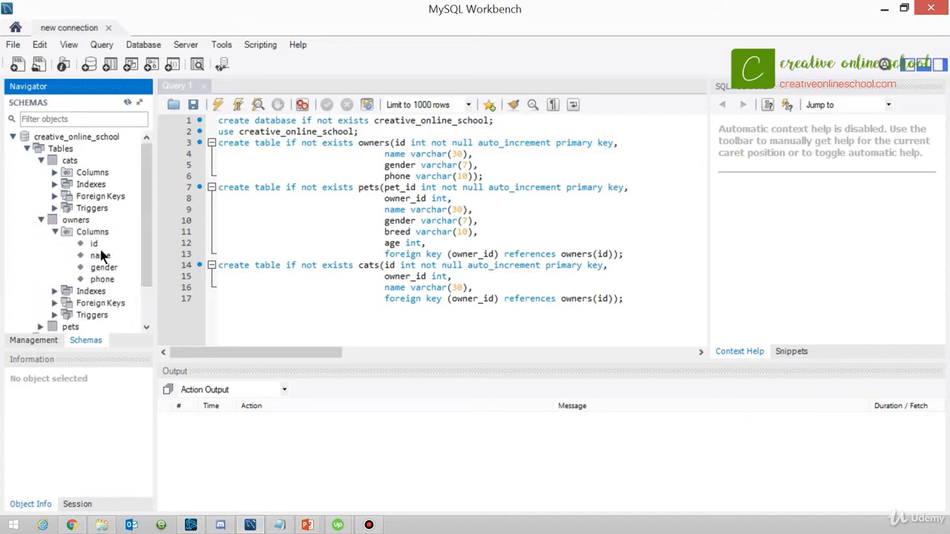
click(54, 232)
click(41, 280)
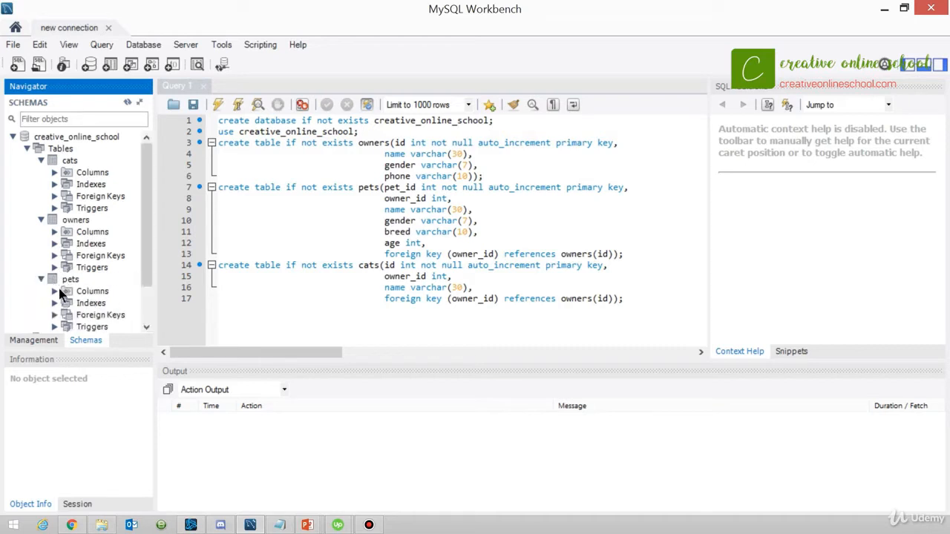
click(55, 291)
scroll(61, 248, down, 2)
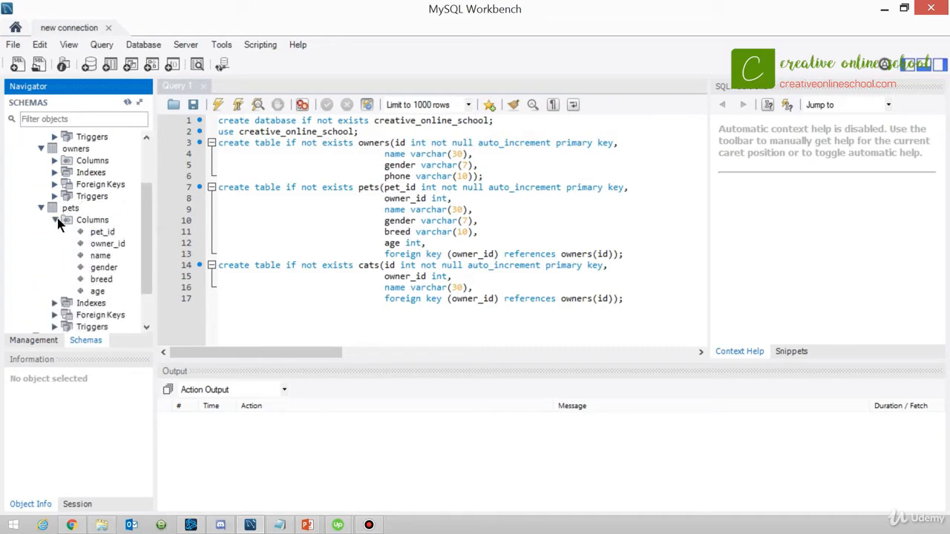
click(58, 224)
scroll(78, 178, up, 3)
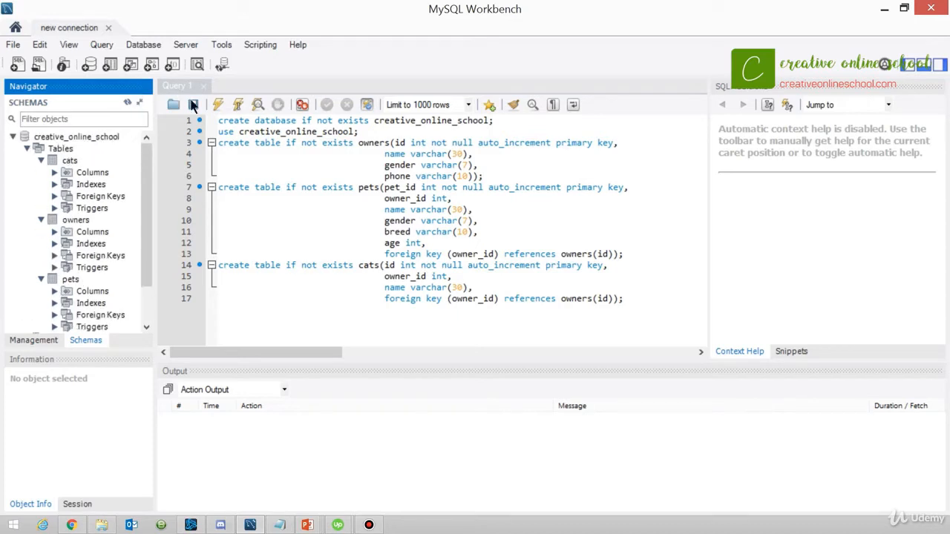
Start reverse engineering a database over the stored connection "new connection" on port 3306 and fetch its schema list.
click(158, 49)
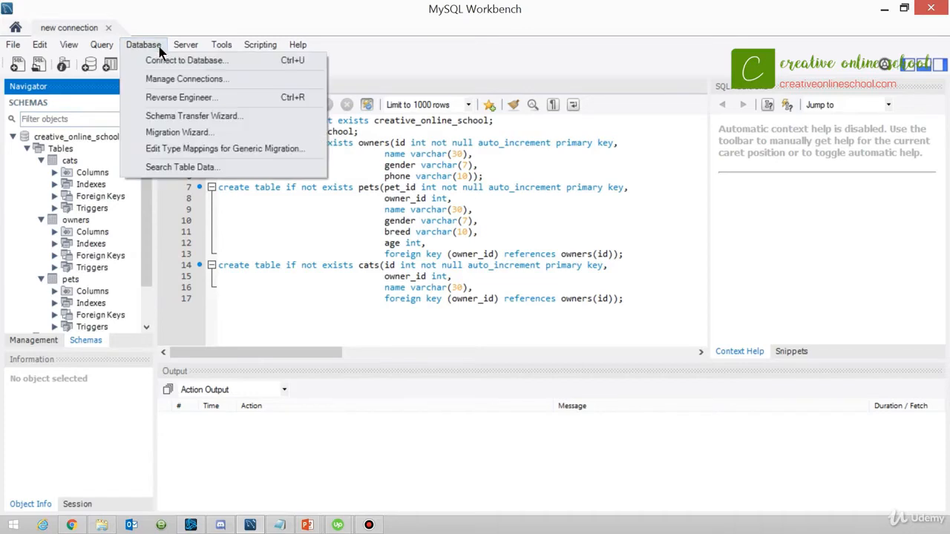
click(195, 98)
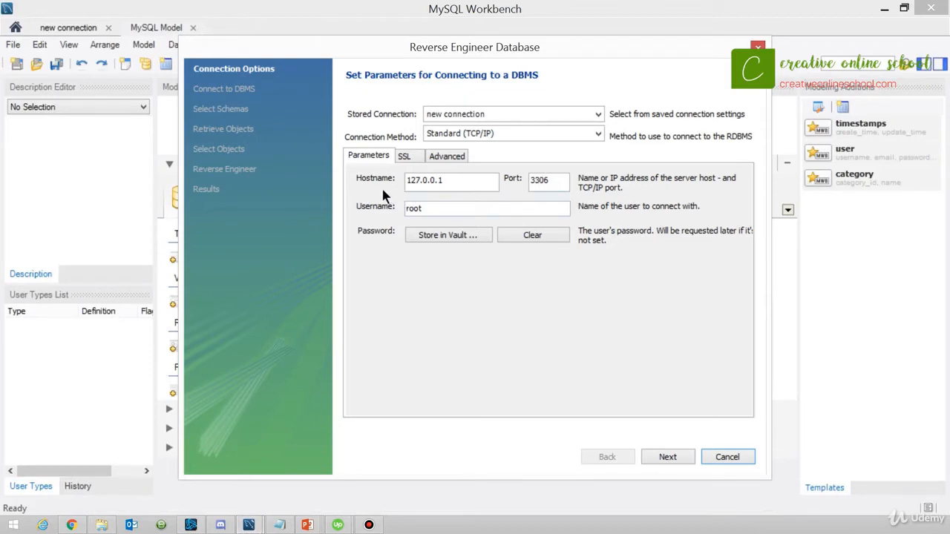
double_click(562, 182)
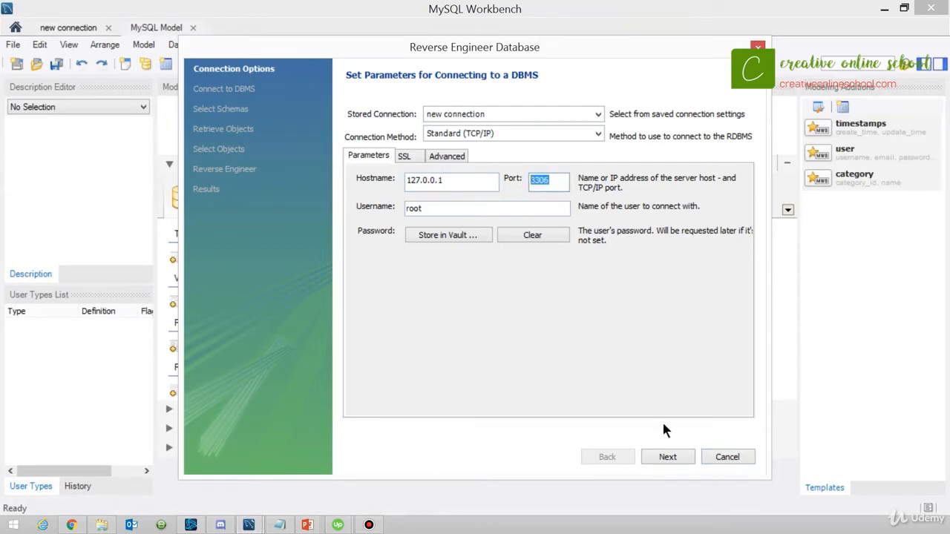
click(670, 458)
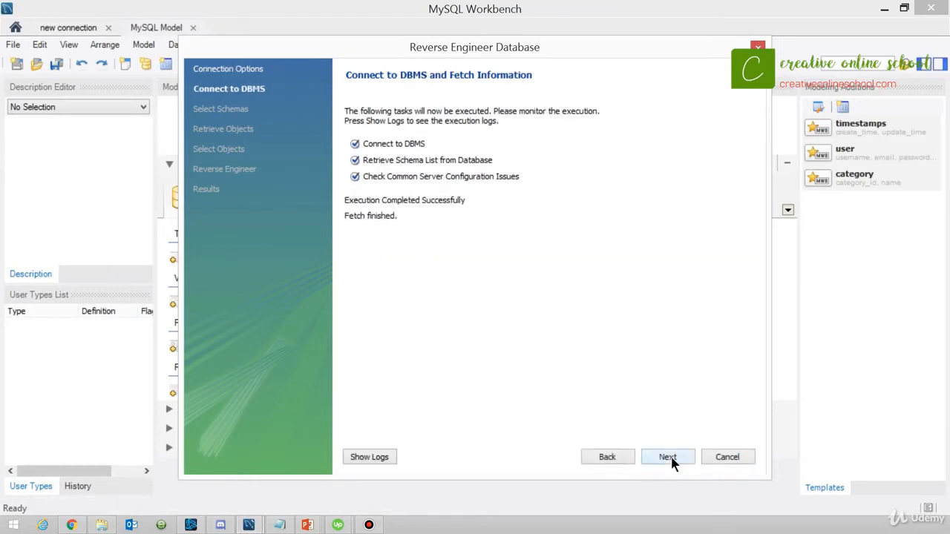
click(671, 458)
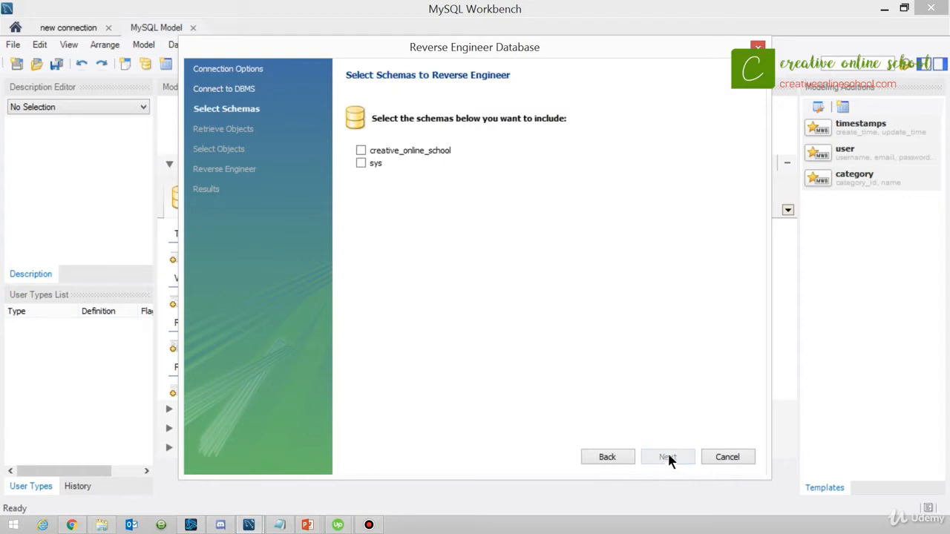
Reverse engineer the creative_online_school schema, importing its MySQL table objects and placing them on a diagram.
click(360, 151)
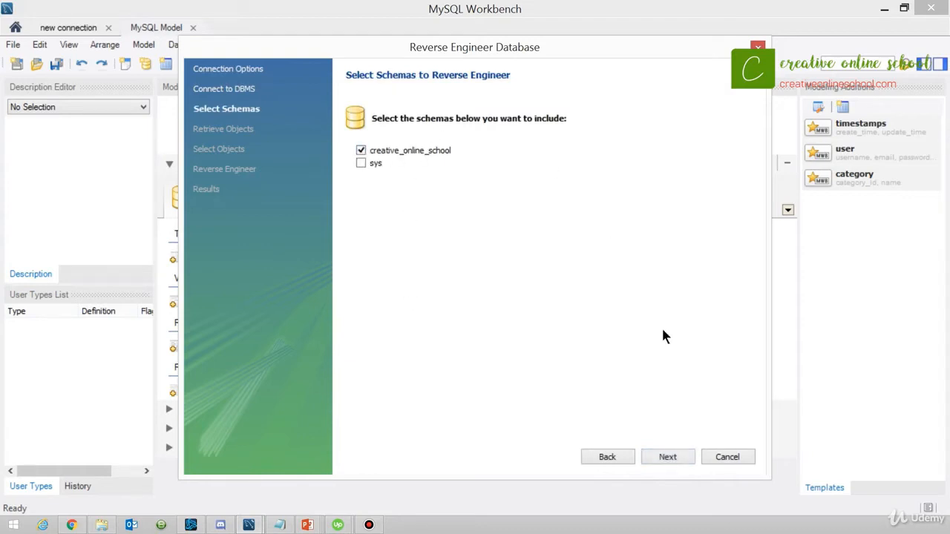
click(668, 458)
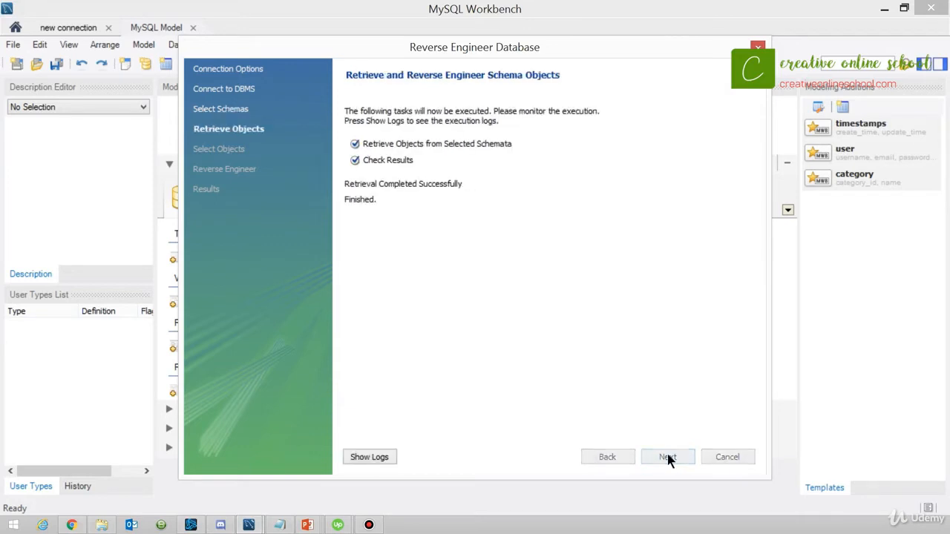
click(668, 457)
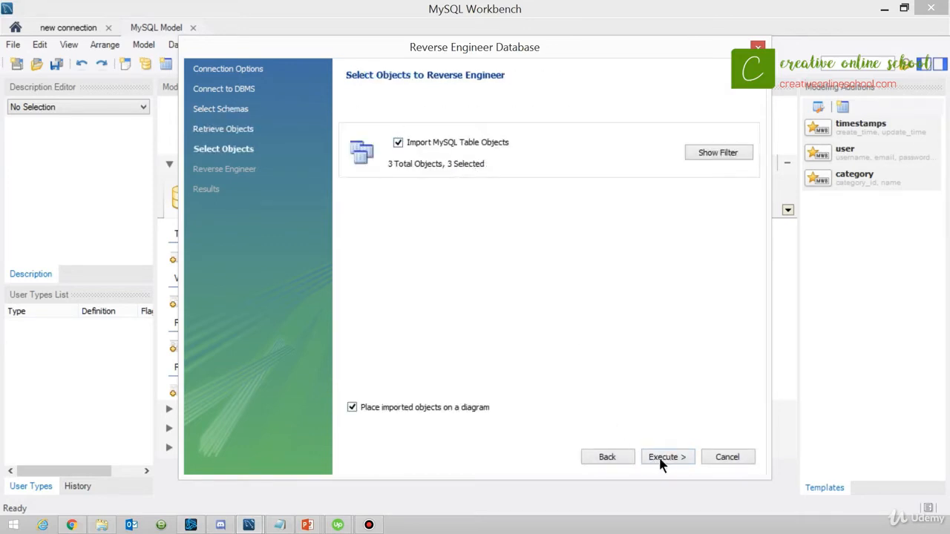
click(659, 458)
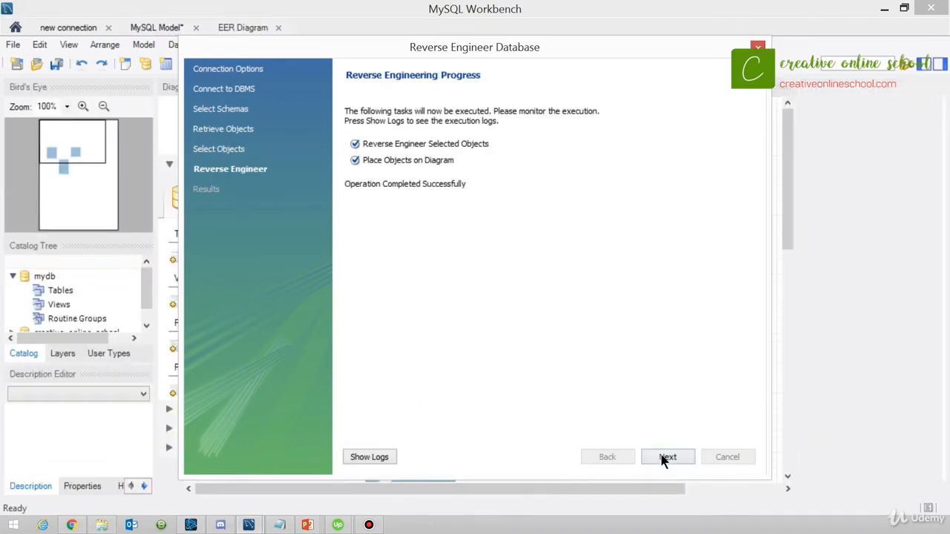
click(665, 457)
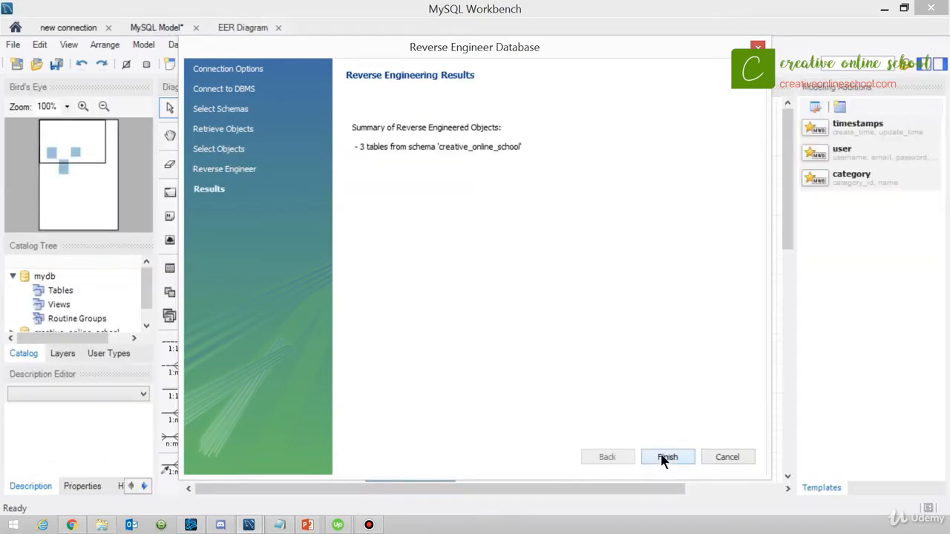
click(664, 457)
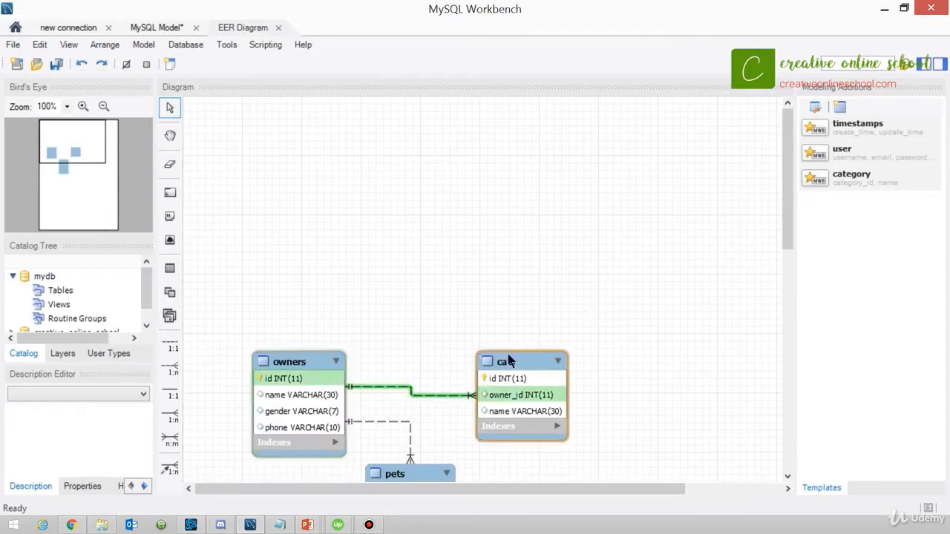
Rearrange the EER diagram with the cats table near the top and the pets table to the right of owners.
drag(523, 363, 530, 143)
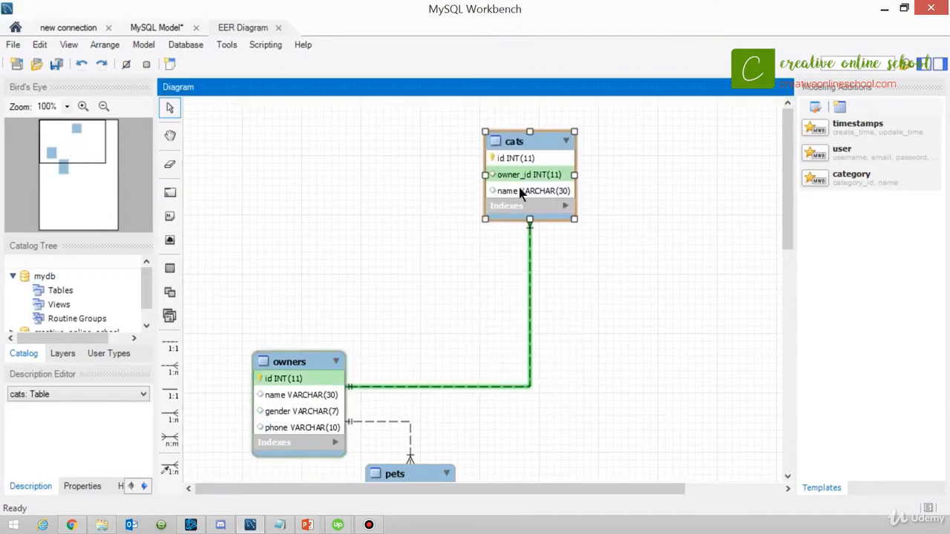
scroll(540, 352, down, 1)
drag(437, 460, 696, 322)
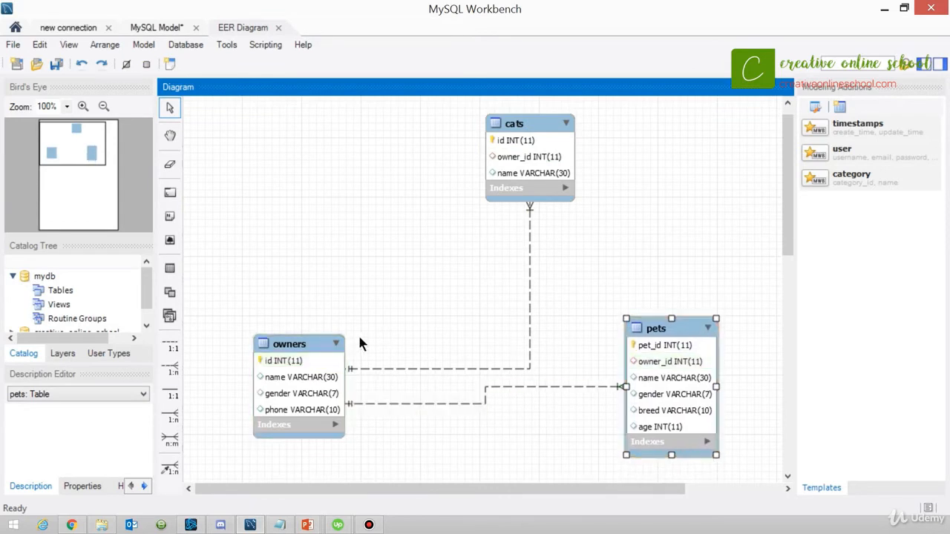
Move the owners table up and bring the cats and pets tables closer to it, with pets below cats.
drag(309, 350, 343, 263)
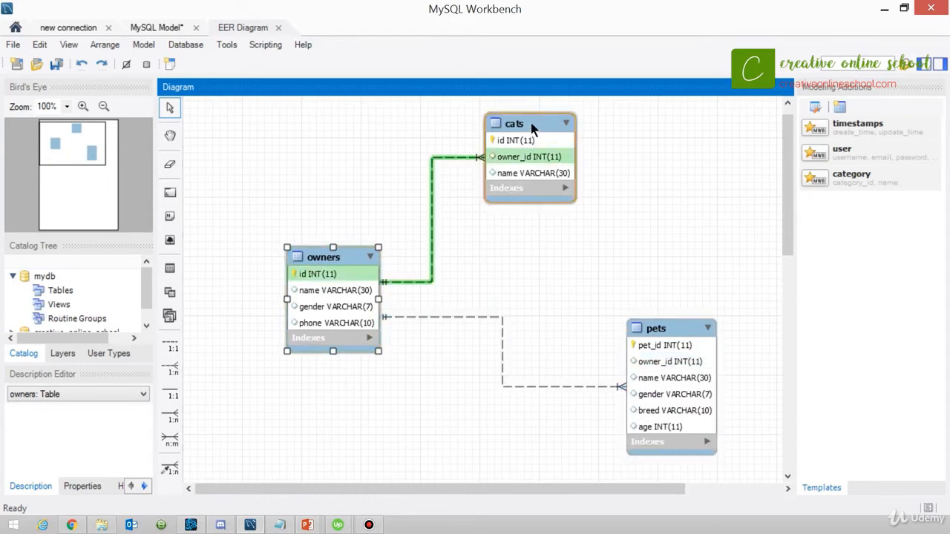
drag(530, 140, 467, 136)
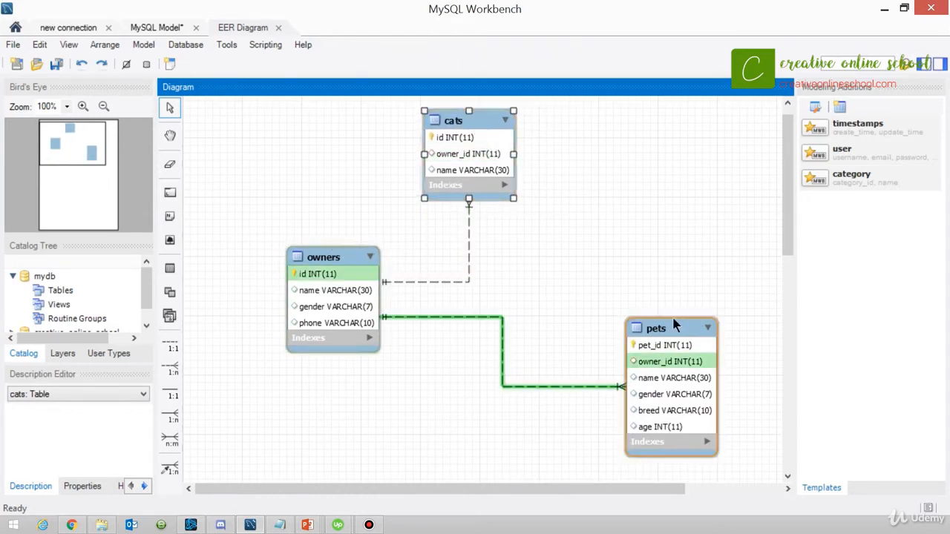
drag(677, 325, 516, 318)
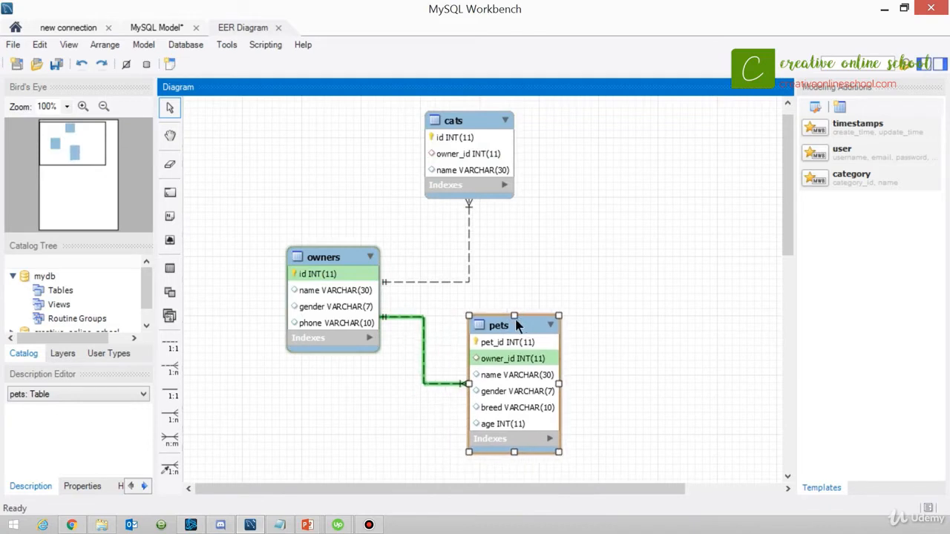
click(470, 245)
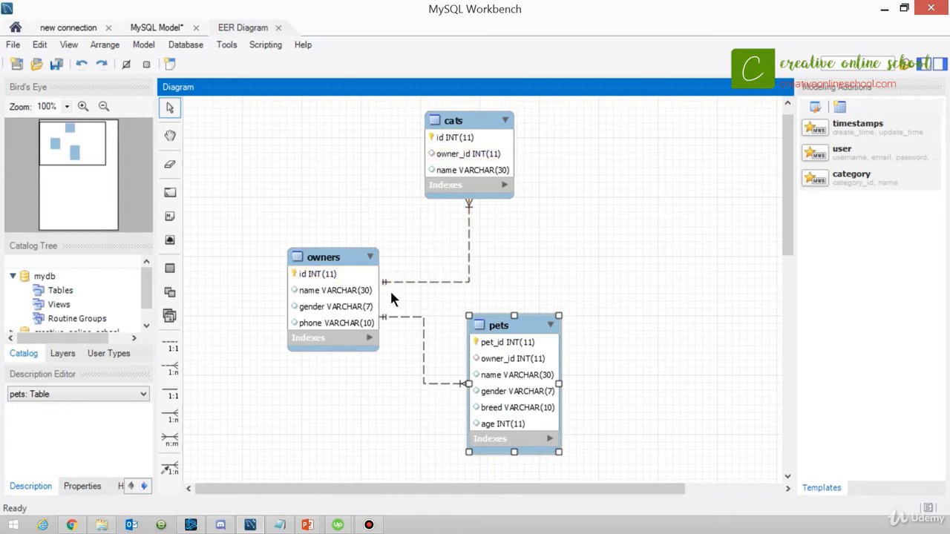
Resize the pets table in the diagram by extending its top edge upward and narrowing it from its left edge.
scroll(391, 304, up, 1)
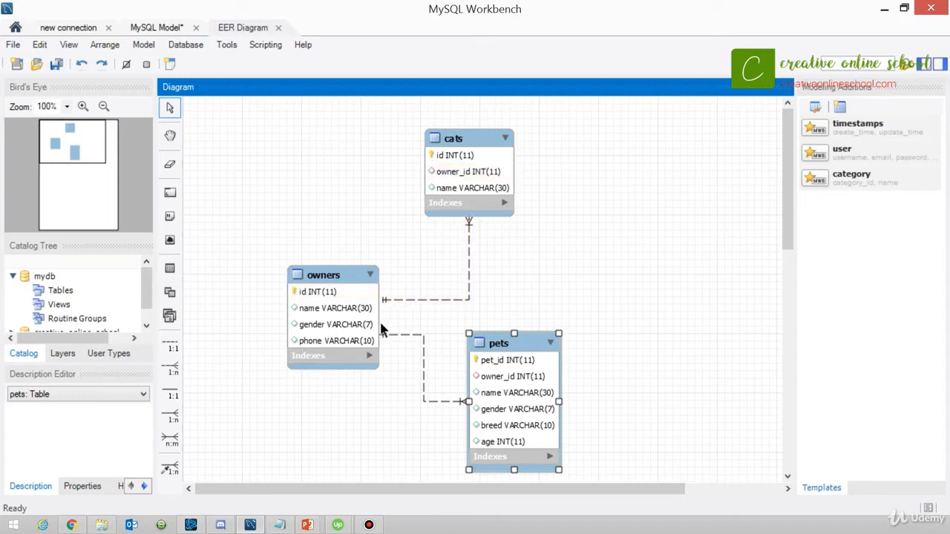
mouse_move(513, 334)
mouse_down()
mouse_move(518, 359)
mouse_move(562, 341)
mouse_move(520, 317)
mouse_up()
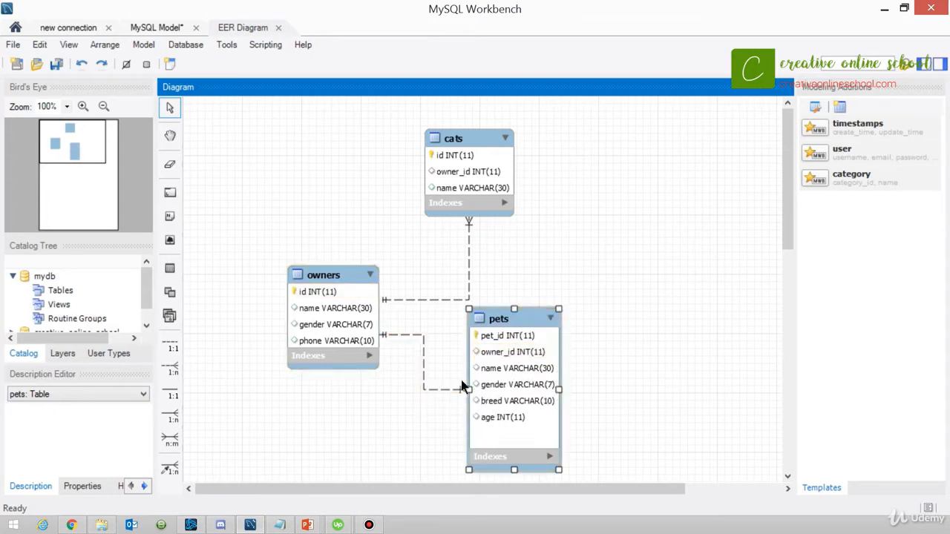
drag(469, 390, 479, 387)
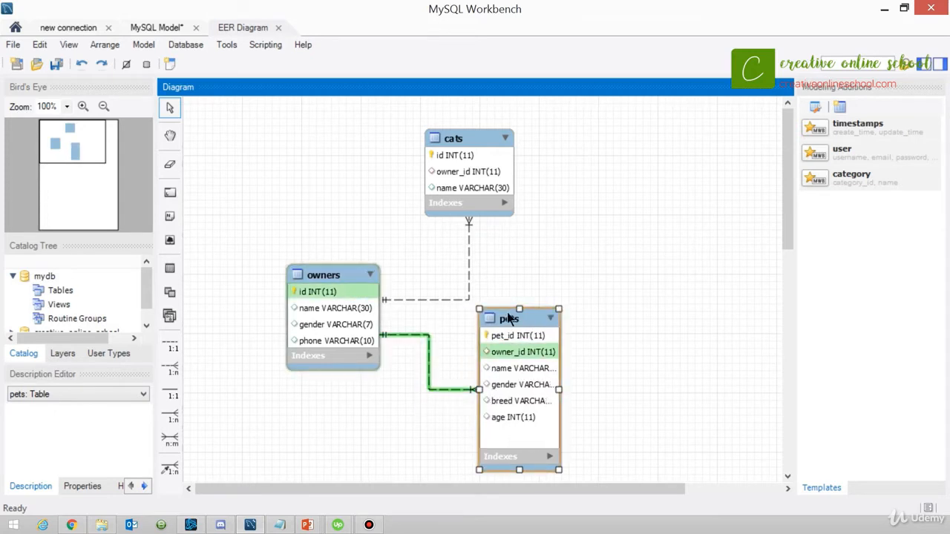
Move the pets table up to the right of the cats table and expand its Indexes section.
drag(510, 317, 614, 197)
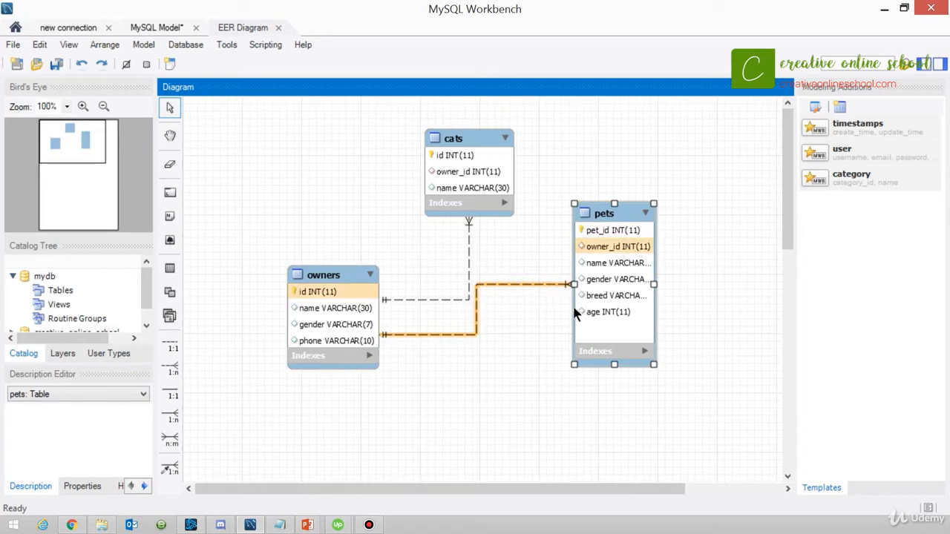
click(645, 352)
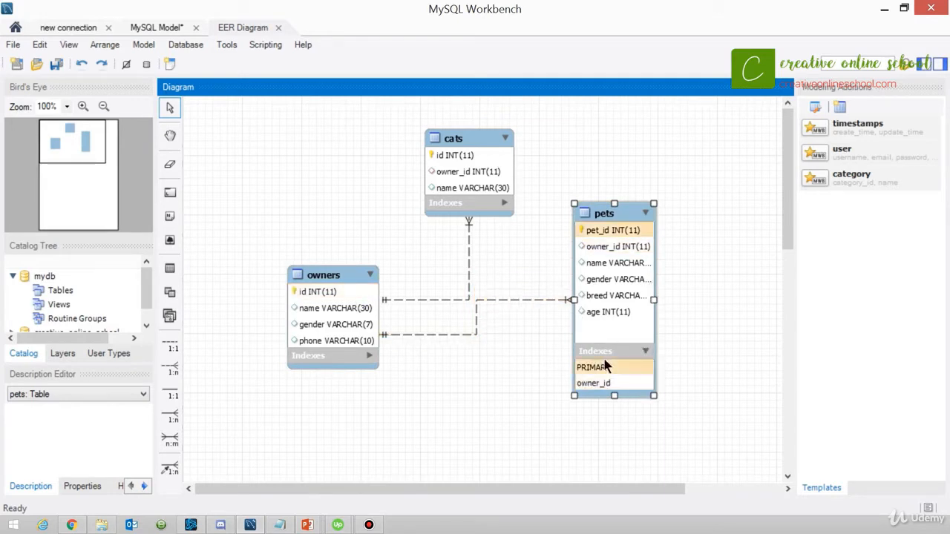
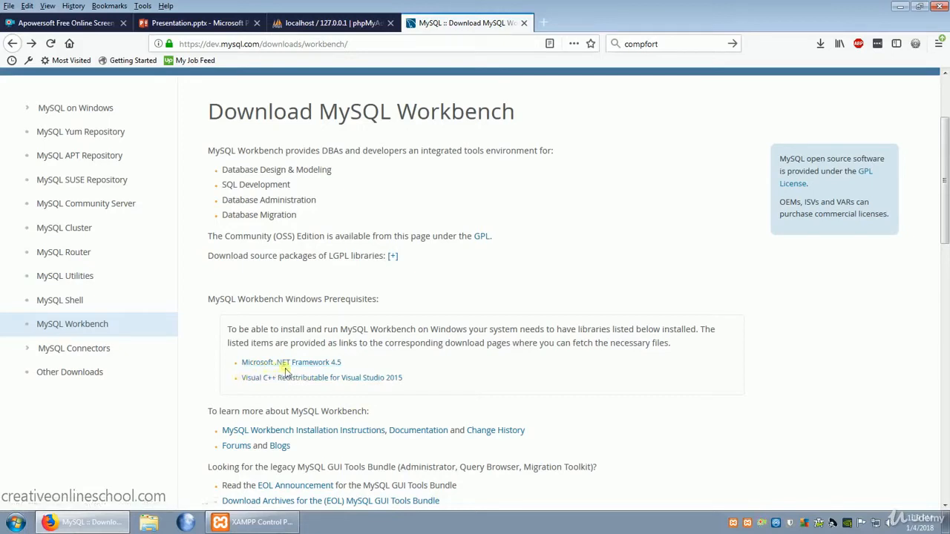
Download the 64-bit Visual C++ Redistributable for Visual Studio 2015, vc_redist.x64.exe, from the Workbench prerequisites and save the file.
click(360, 380)
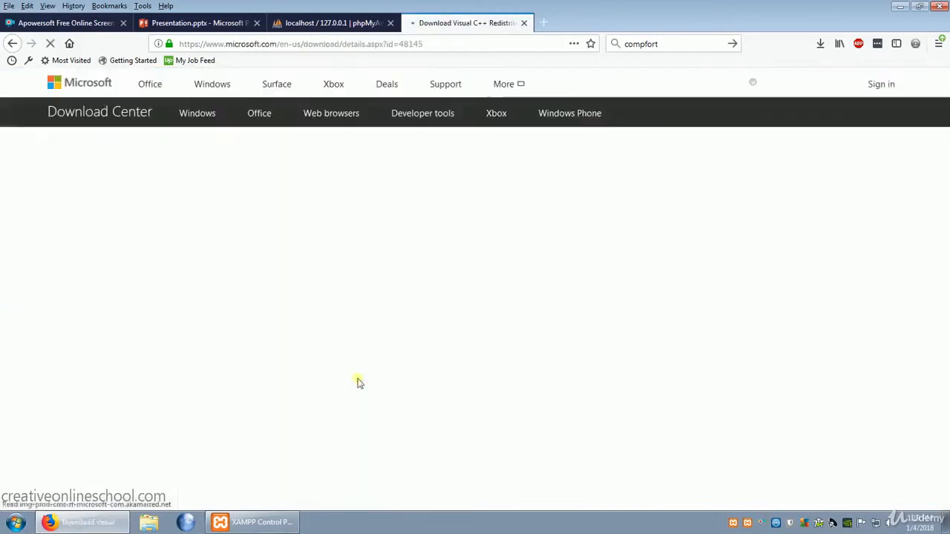
scroll(391, 335, down, 3)
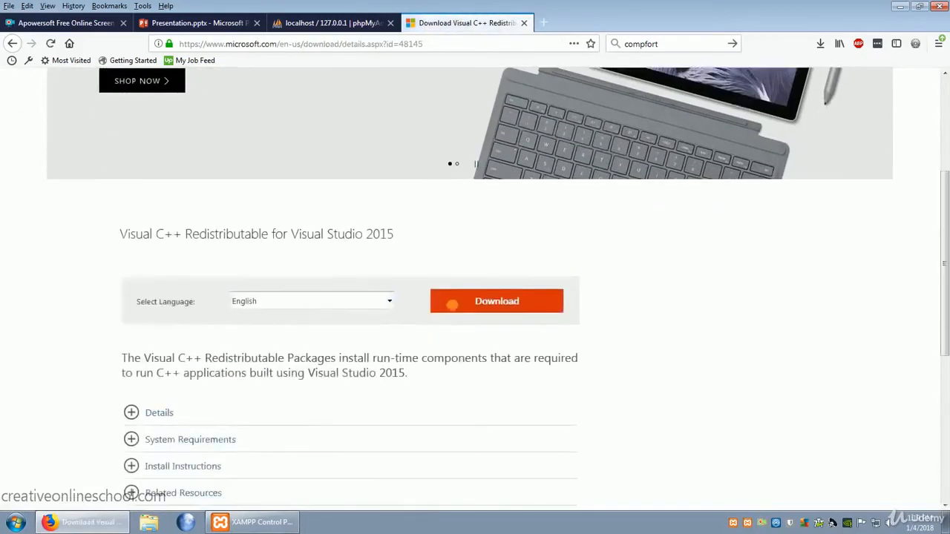
click(503, 308)
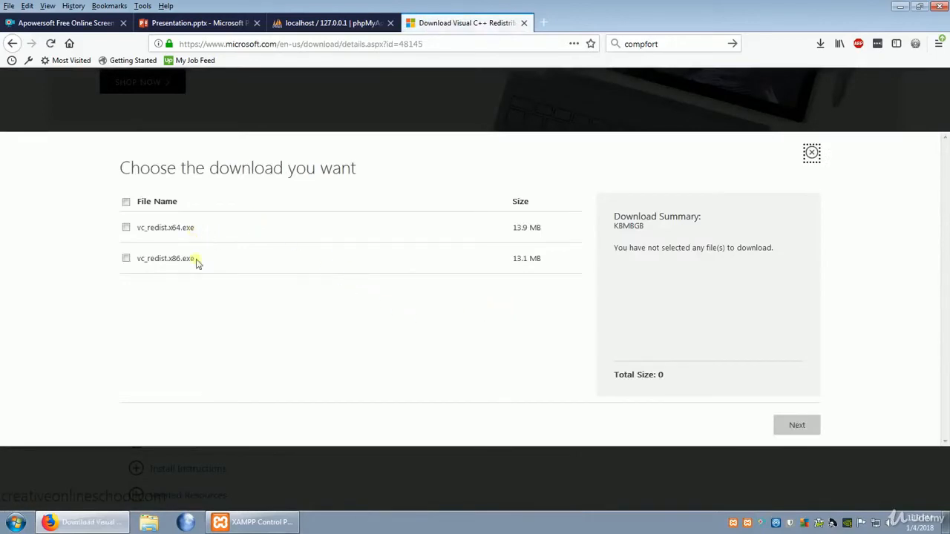
click(126, 228)
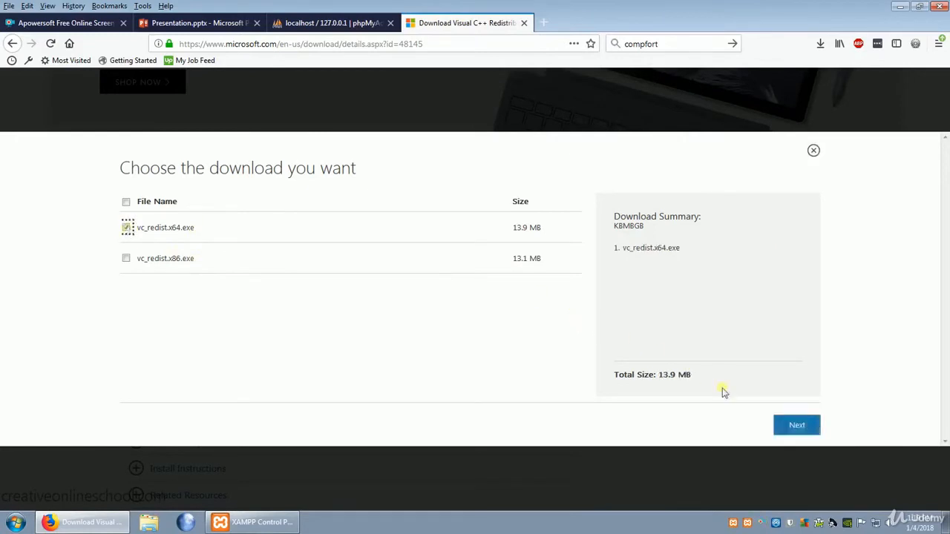
click(802, 431)
click(800, 431)
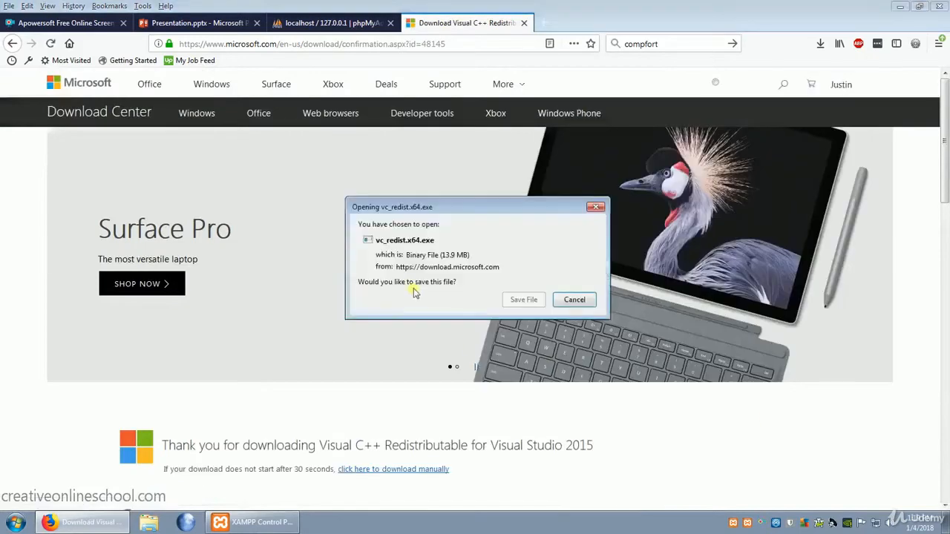
click(534, 300)
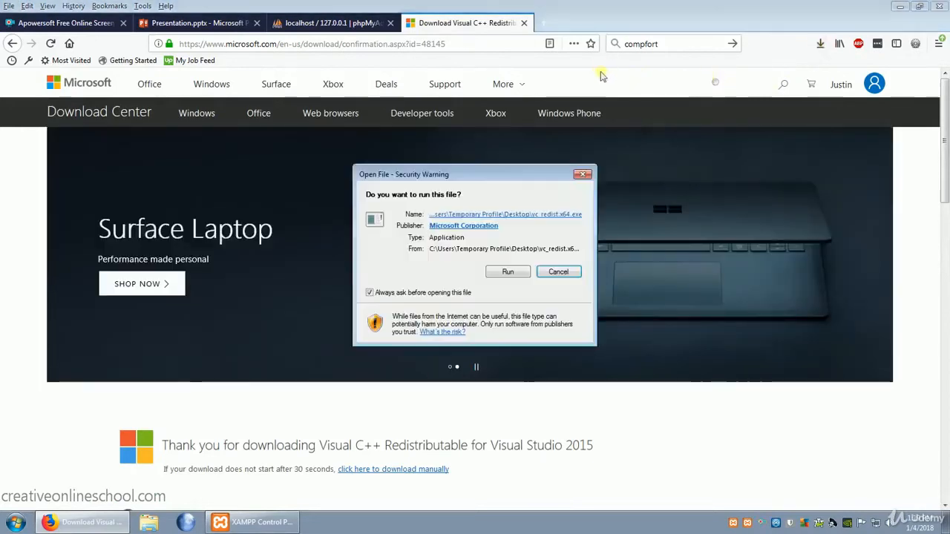
Run the Visual C++ 2015 Redistributable (x64) setup, agree to its license terms, and install it.
click(508, 273)
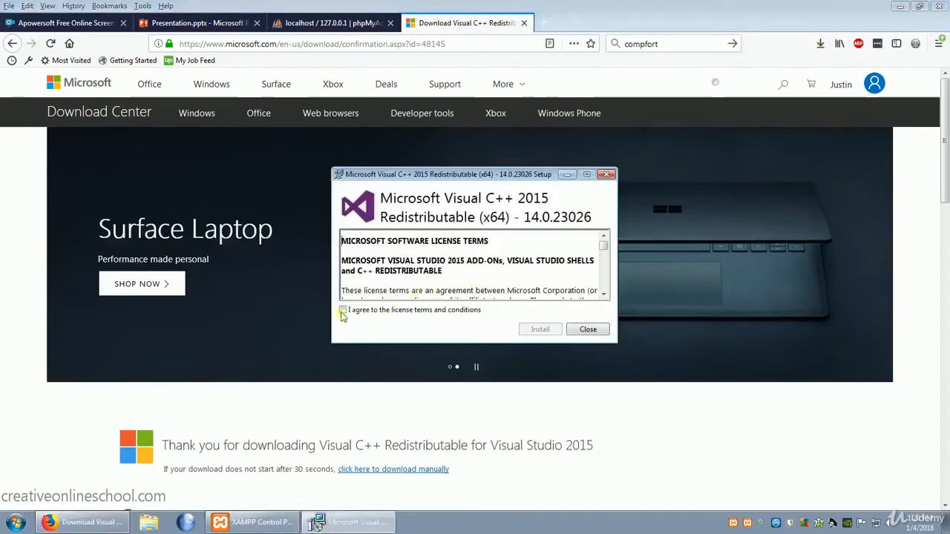
click(343, 311)
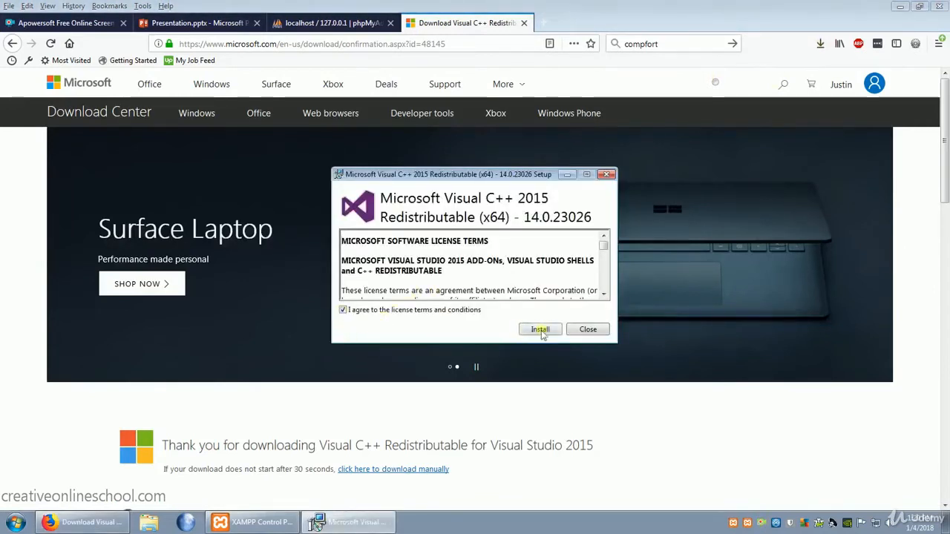
click(540, 330)
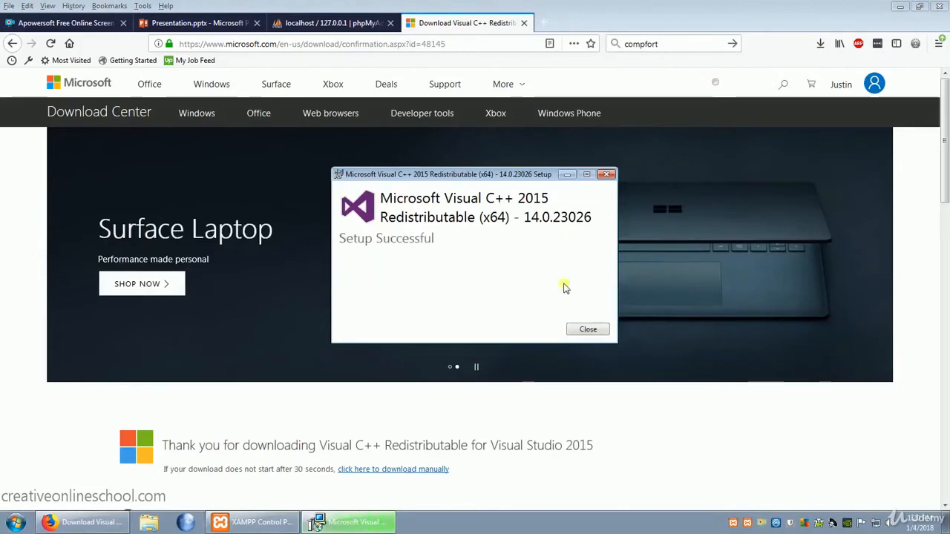
click(588, 329)
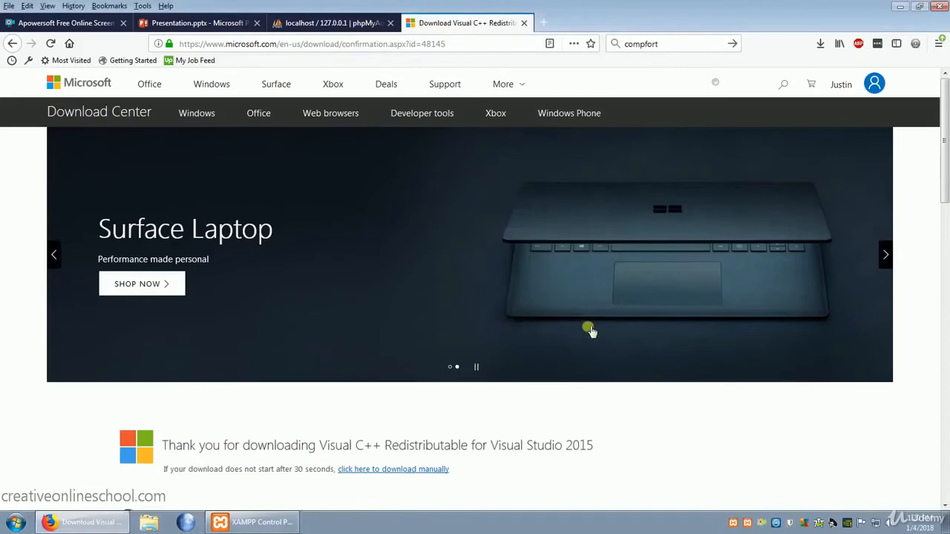
Return to the MySQL Workbench download page and open the download page of the recommended MySQL Installer for Windows.
key(alt+Left)
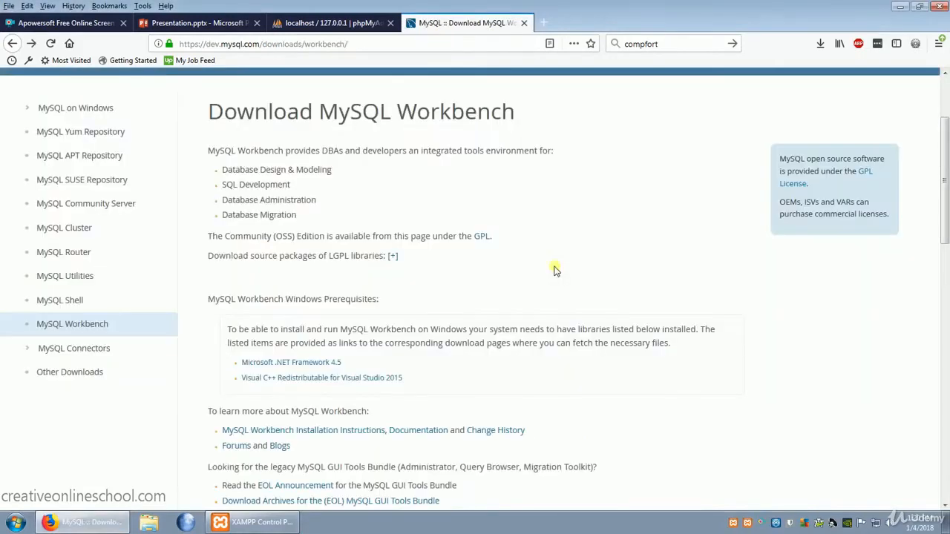
scroll(557, 267, down, 3)
scroll(564, 269, down, 3)
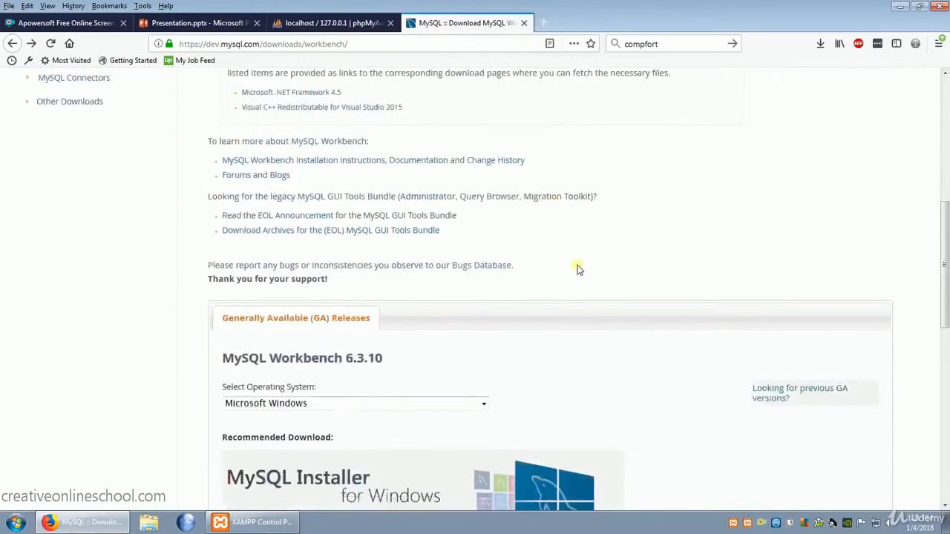
scroll(575, 267, down, 3)
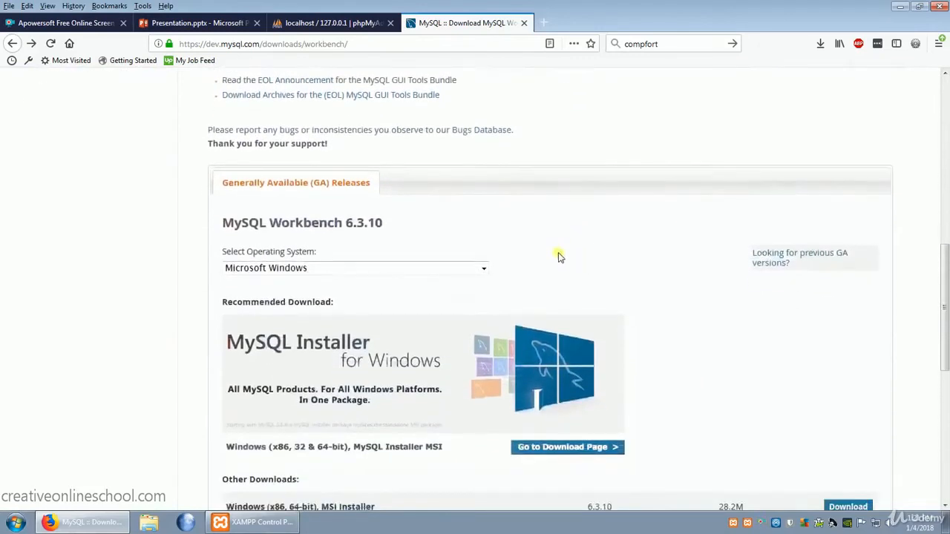
scroll(485, 233, down, 2)
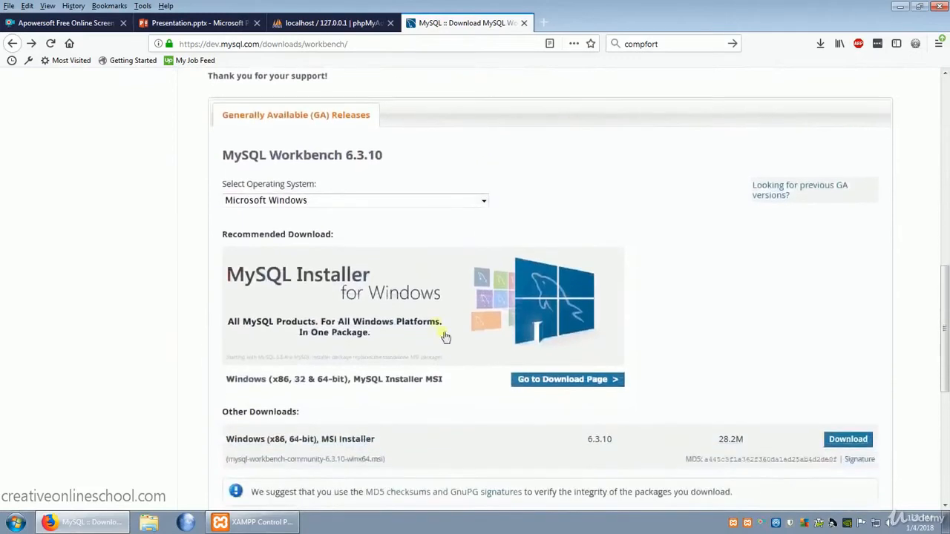
click(572, 383)
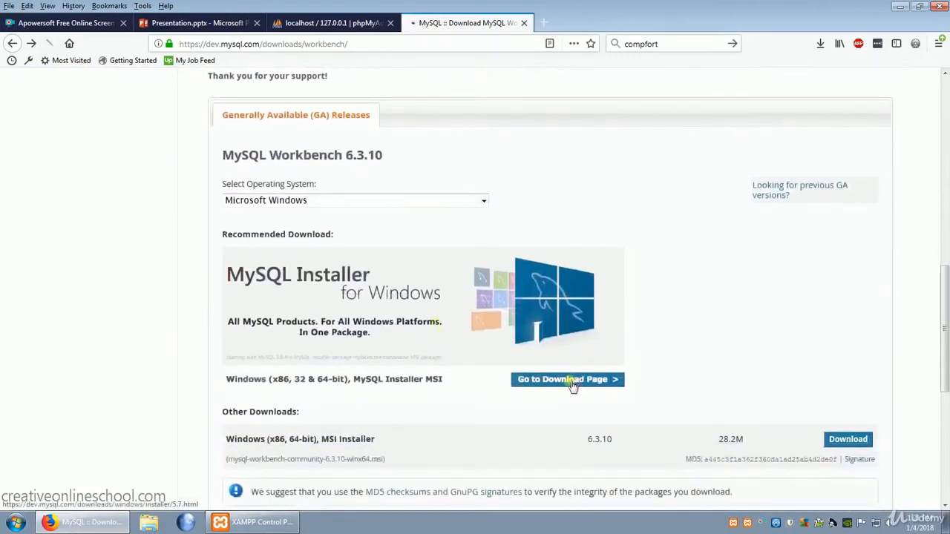
Download the installer mysql-installer-web-community-5.7.20.0.msi without logging in or signing up, and save the file.
scroll(605, 339, down, 5)
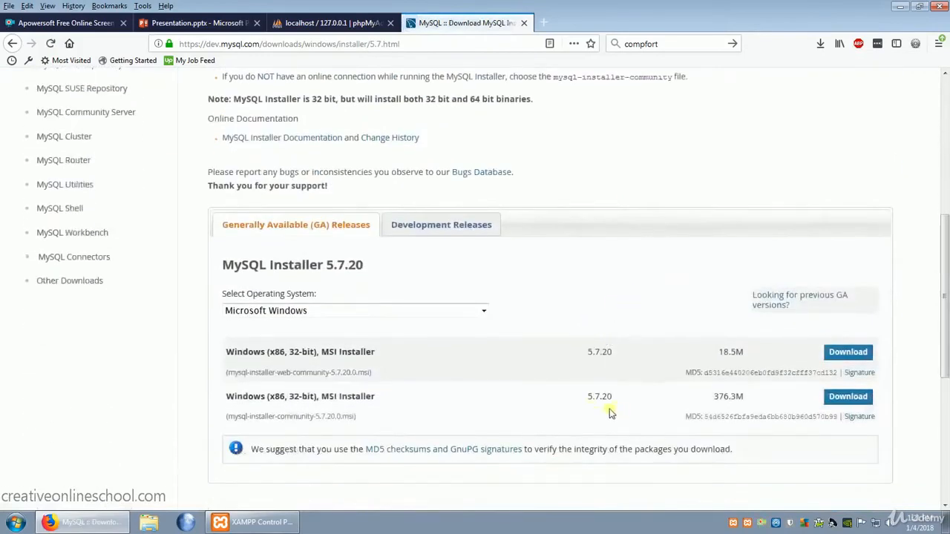
click(846, 354)
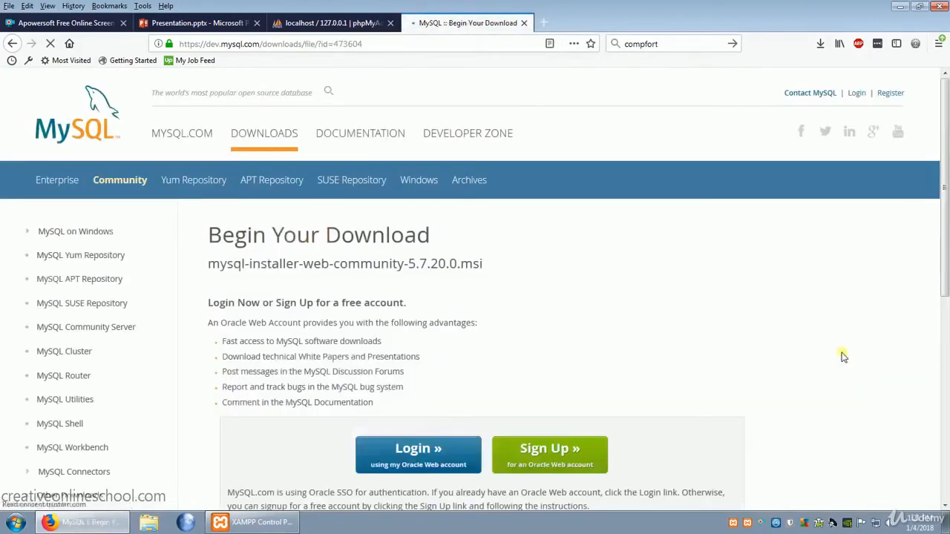
scroll(732, 300, down, 5)
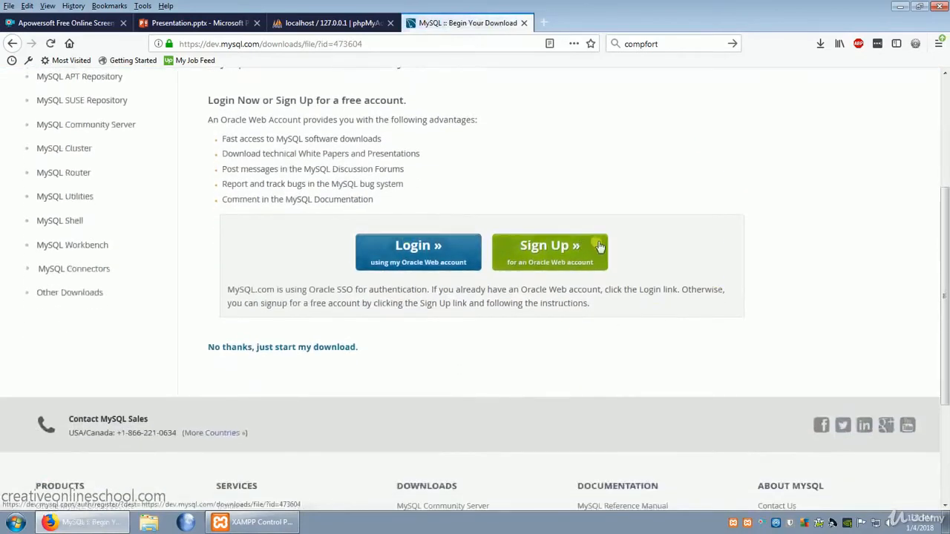
click(307, 349)
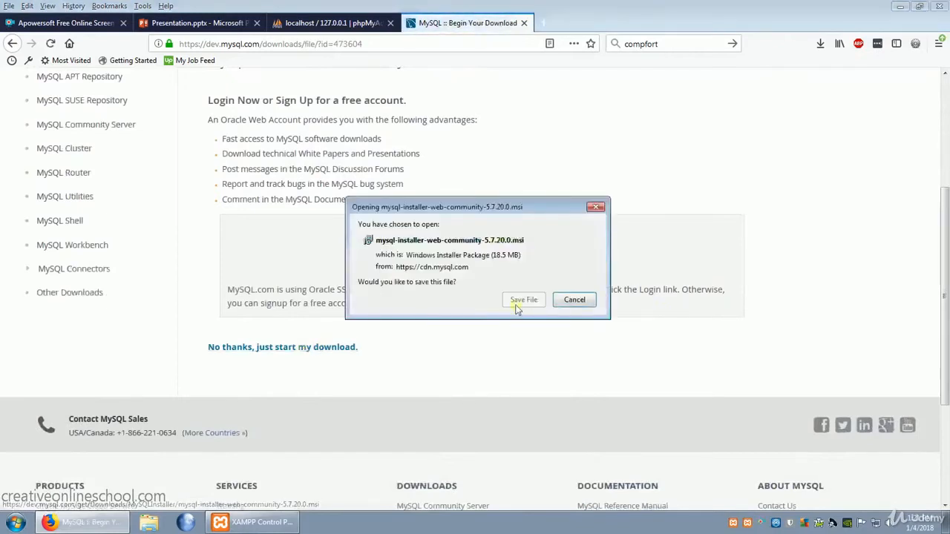
click(524, 301)
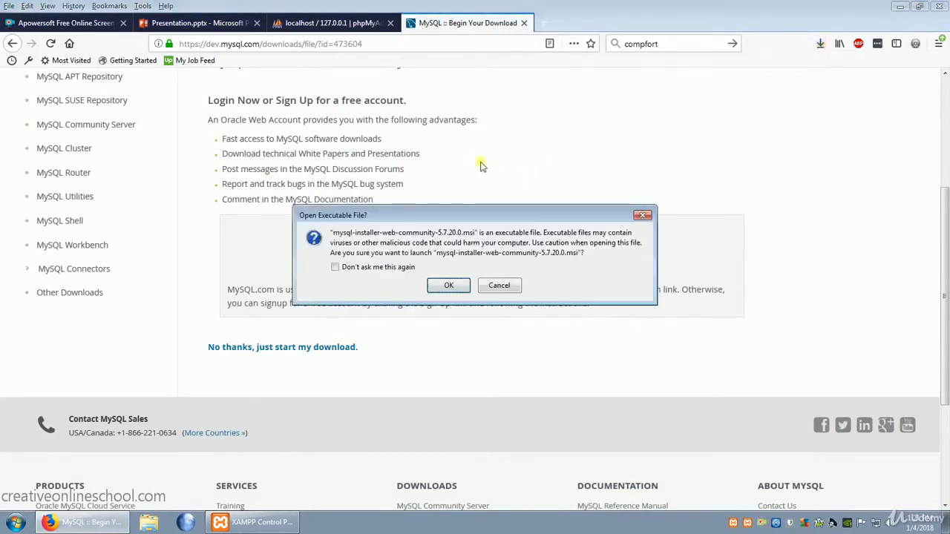
Launch the downloaded MySQL web installer and decline the optional MySQL Installer upgrade.
click(450, 289)
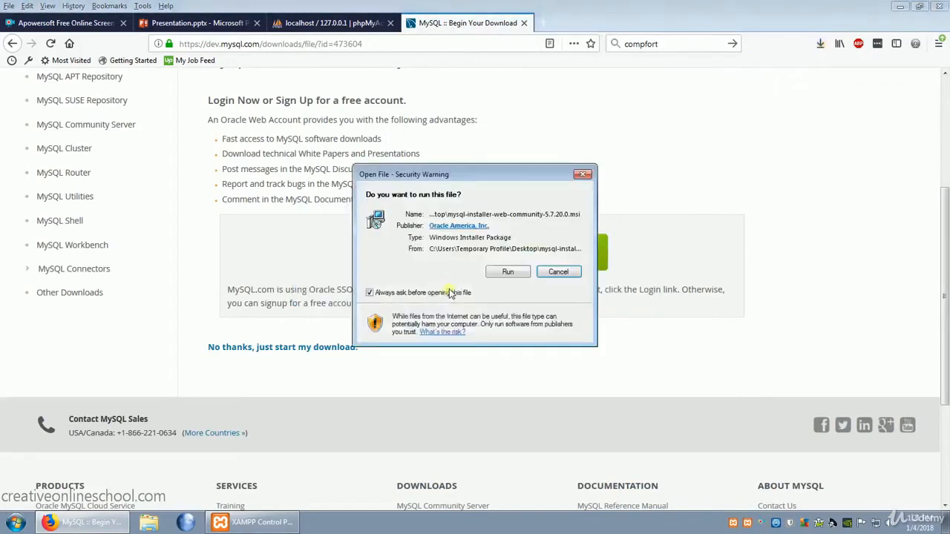
click(507, 274)
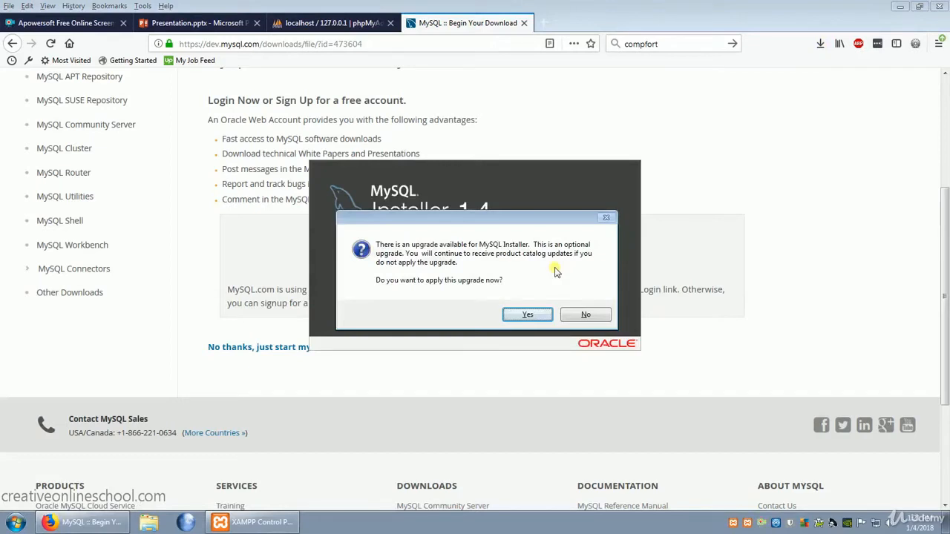
click(600, 315)
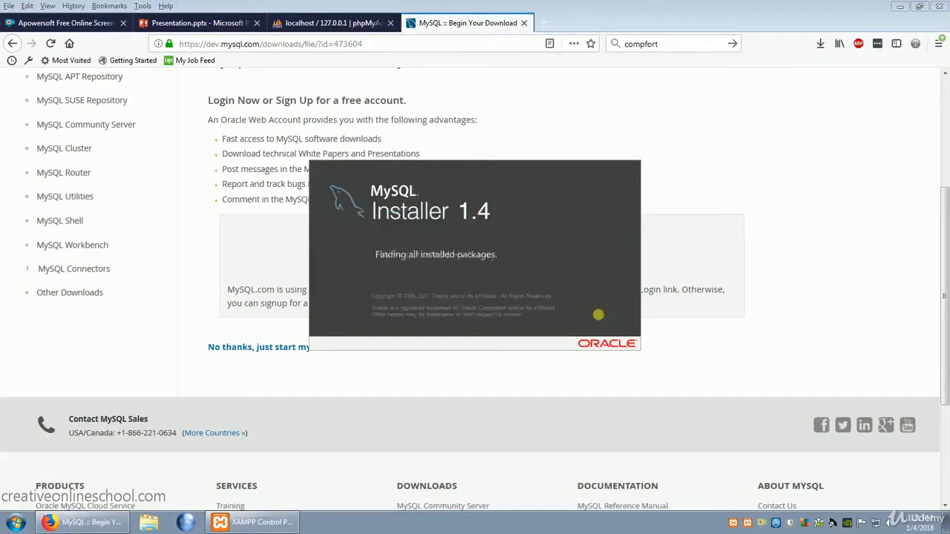
Accept the Oracle license terms and choose the Custom setup type for the MySQL installation.
click(395, 386)
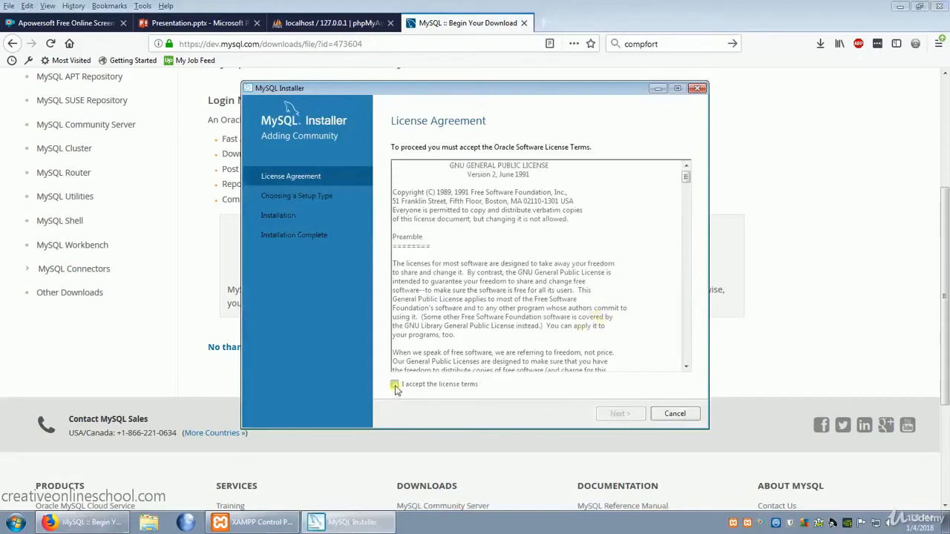
click(623, 415)
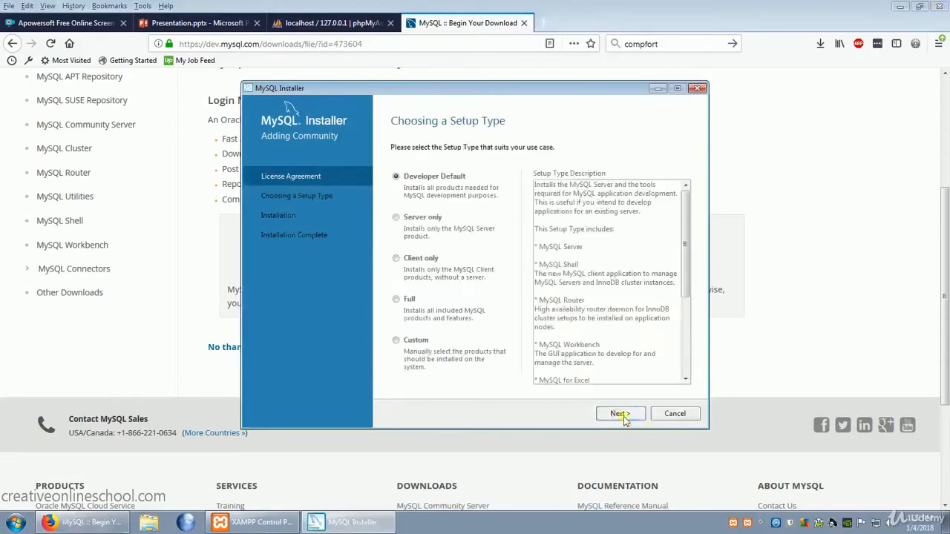
click(397, 341)
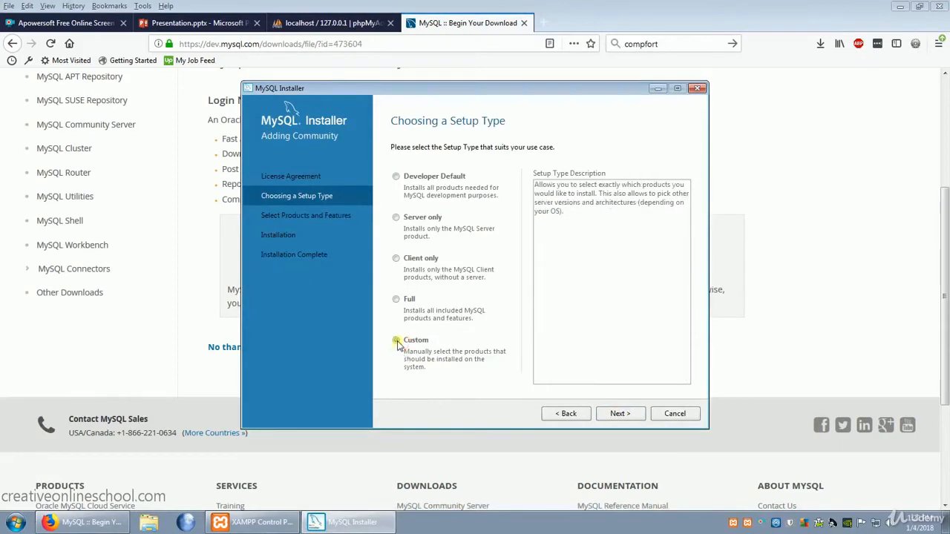
click(624, 415)
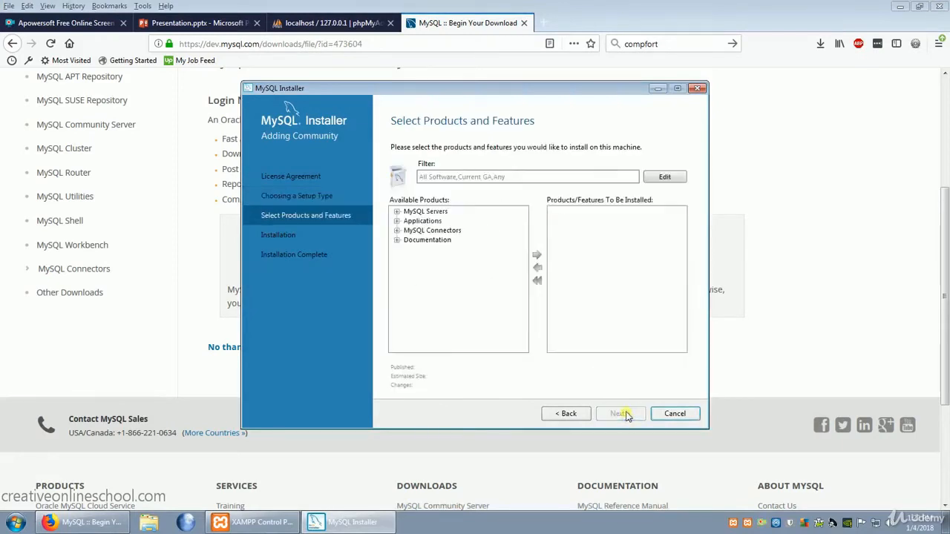
Add MySQL Workbench 6.3.10 - X64 from the available applications to the products to be installed.
click(397, 222)
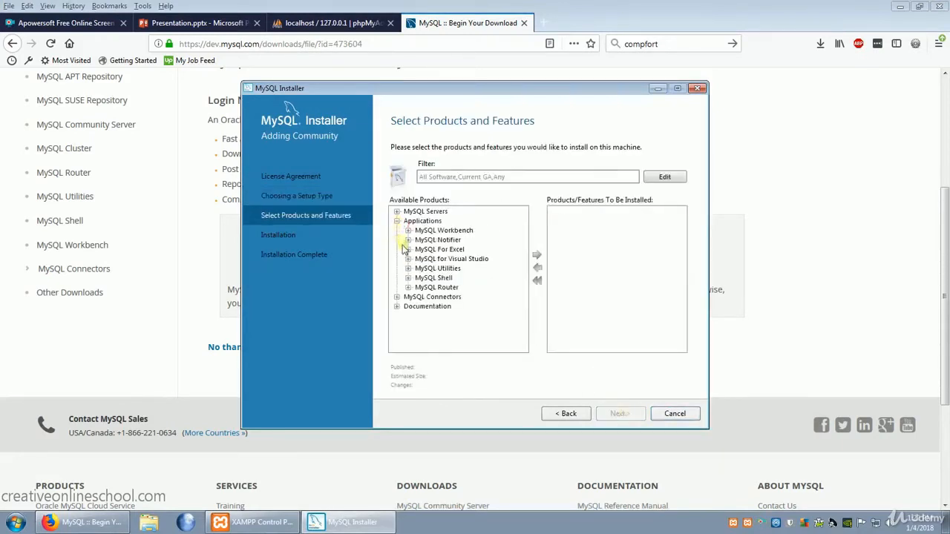
click(408, 231)
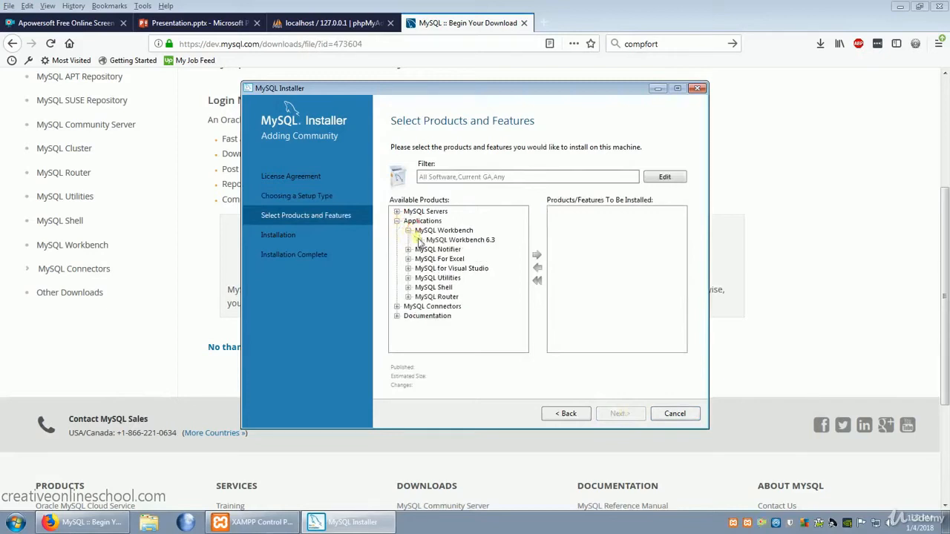
click(419, 240)
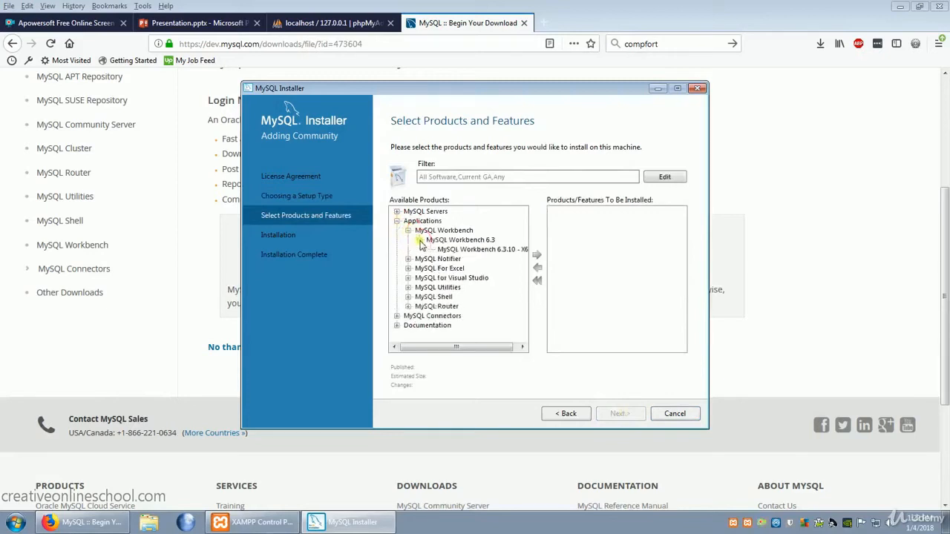
click(494, 250)
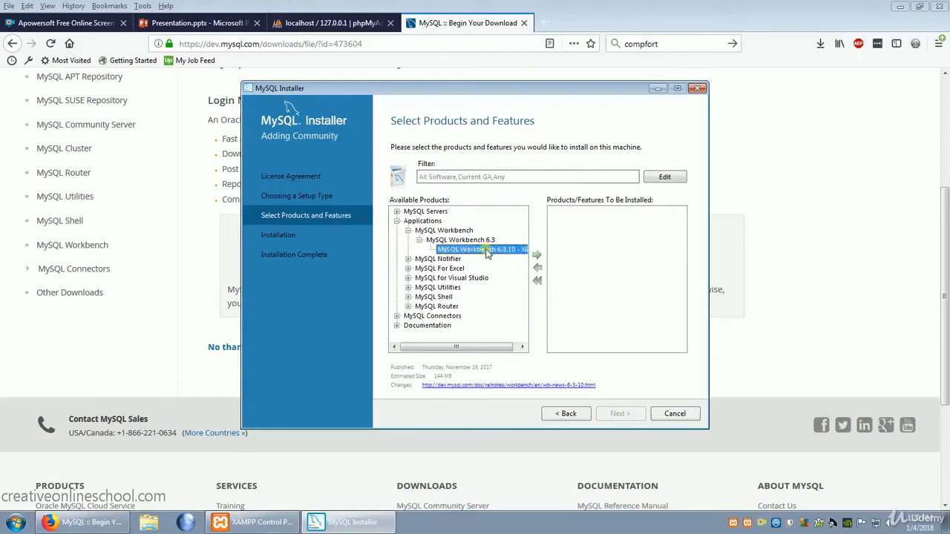
click(538, 256)
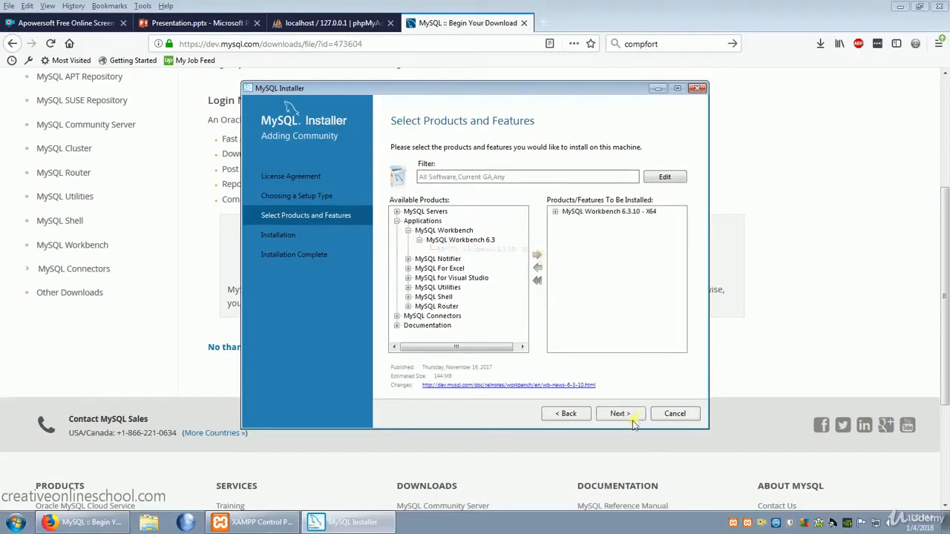
Execute the download and installation of MySQL Workbench 6.3.10 and proceed to the final installer page.
click(630, 415)
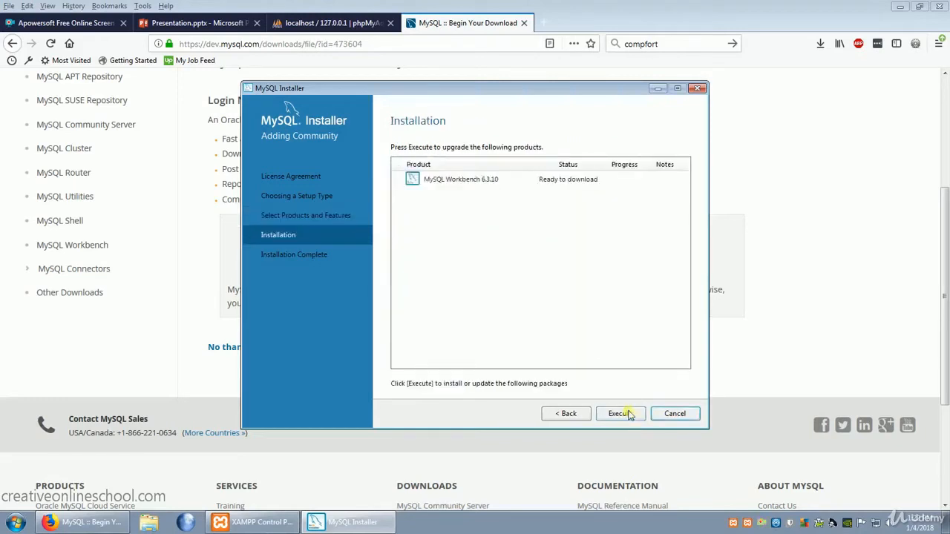
click(629, 416)
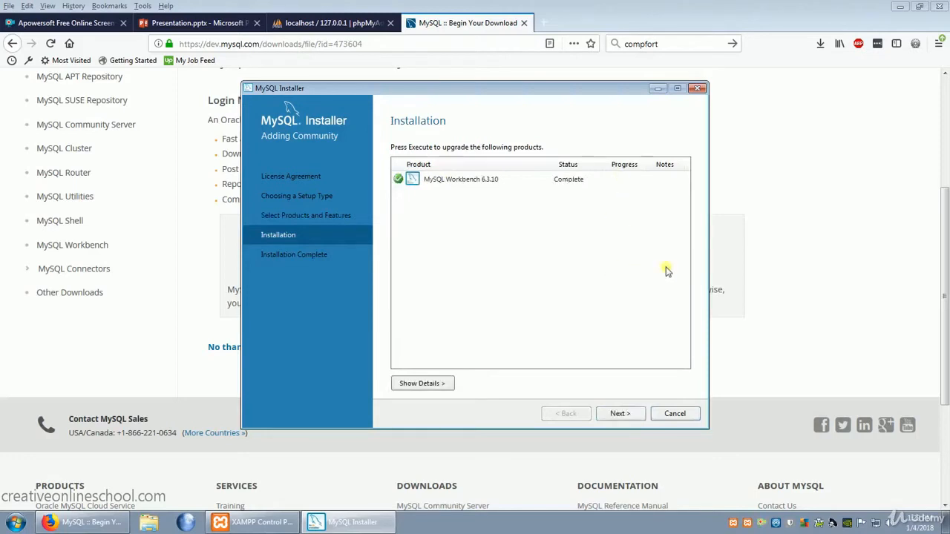
click(619, 415)
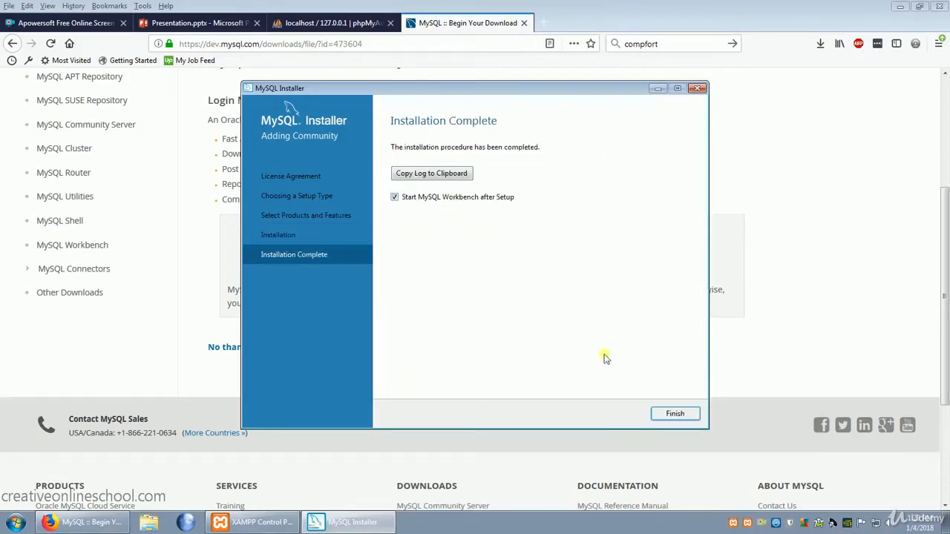
Finish the MySQL installer with the option to start MySQL Workbench after setup kept enabled.
click(675, 414)
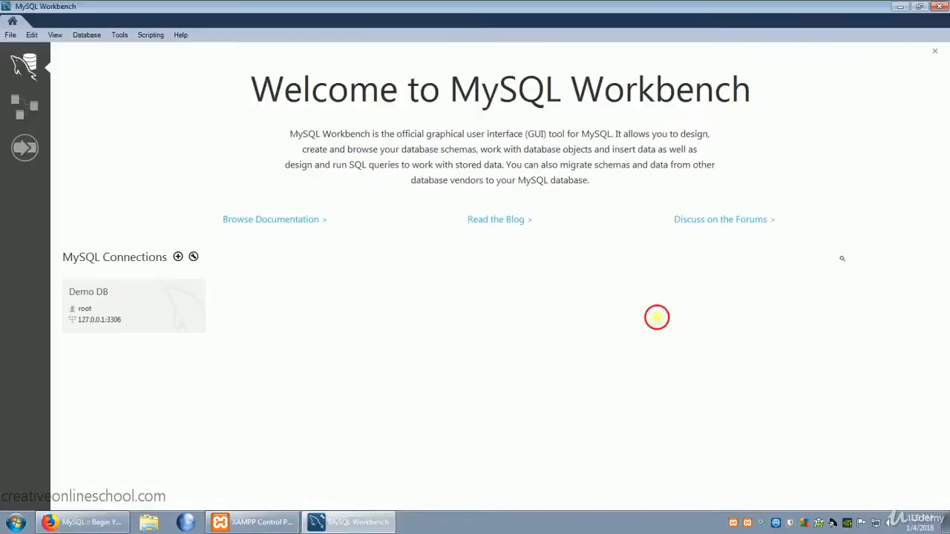
click(657, 318)
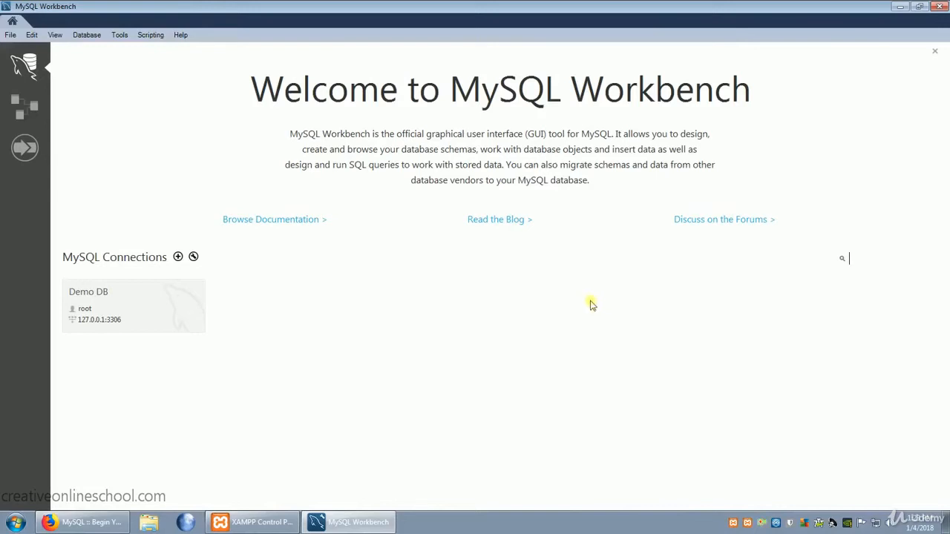
Create a MySQL connection named Example Database with the default connection parameters and open it, continuing despite the server version incompatibility.
click(178, 258)
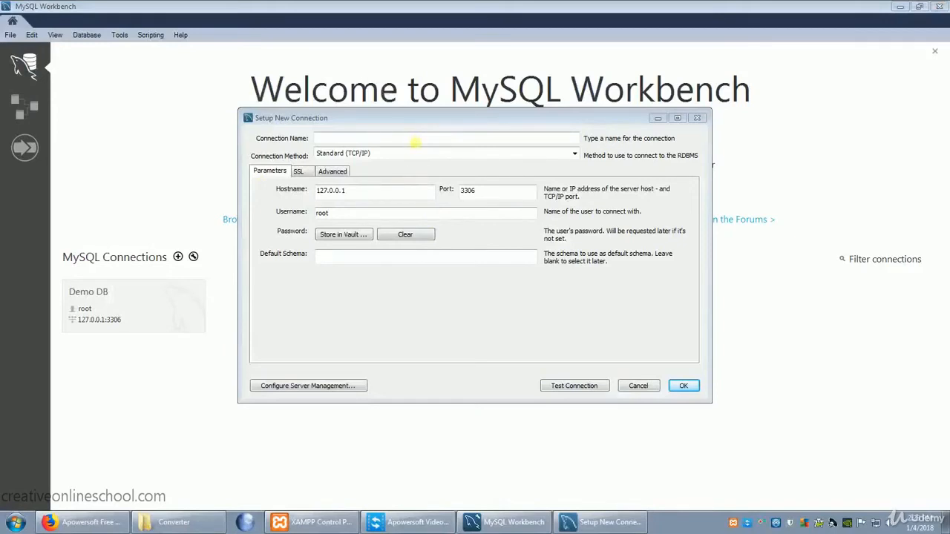
click(414, 138)
text(Example Database)
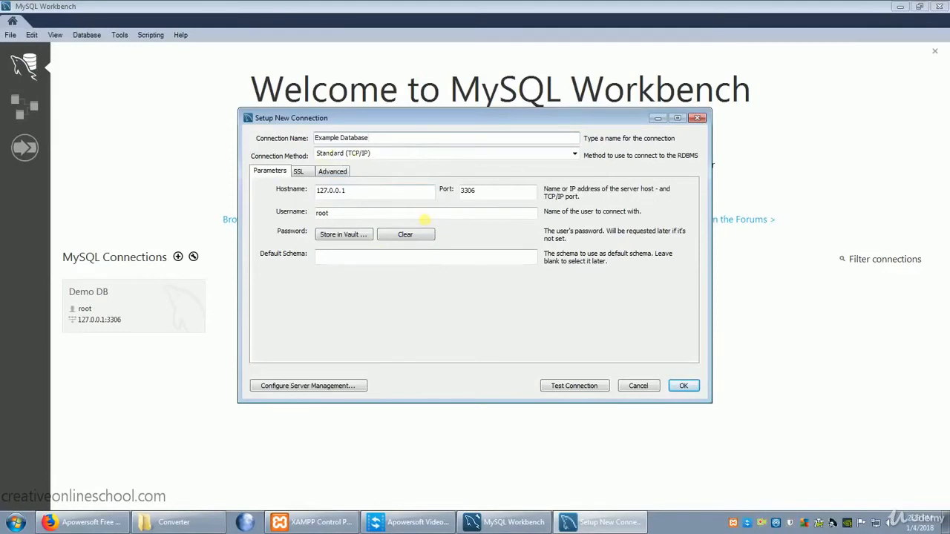
click(683, 386)
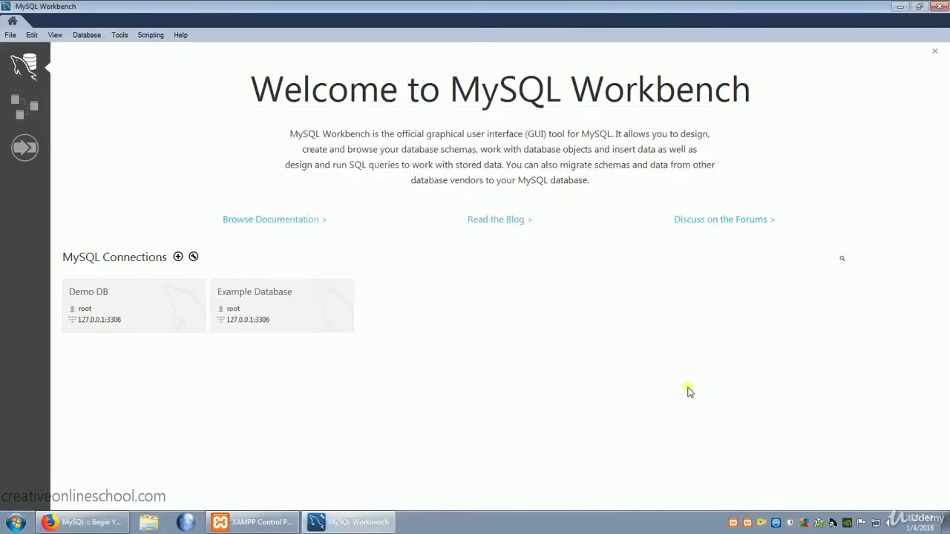
click(275, 307)
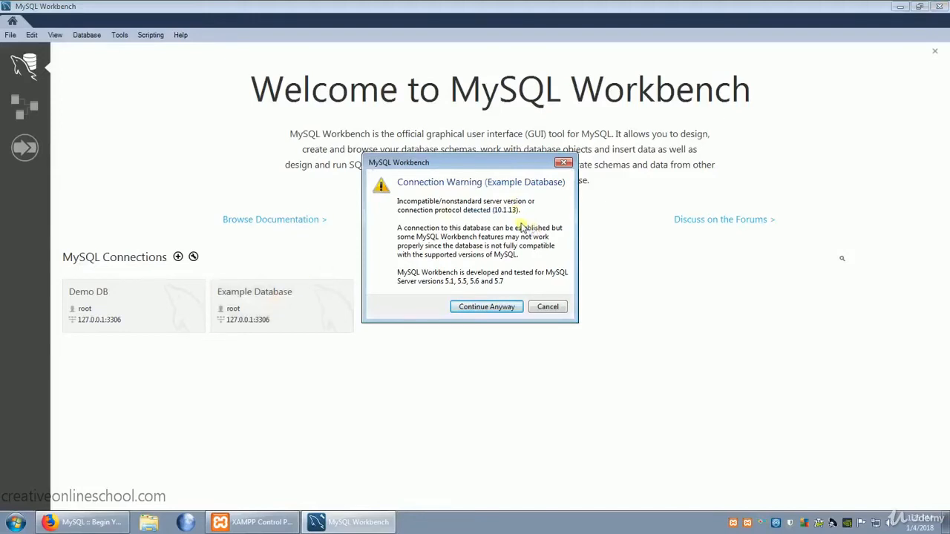
click(495, 308)
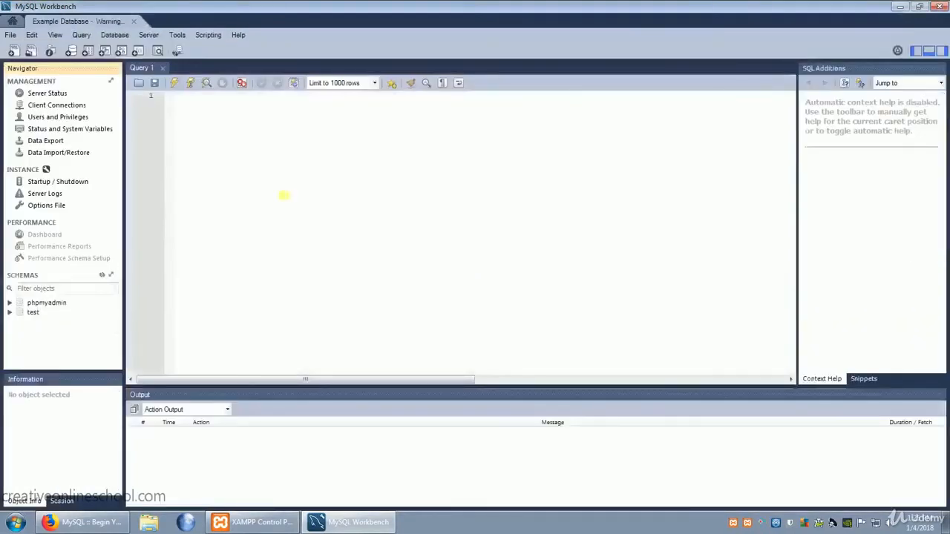
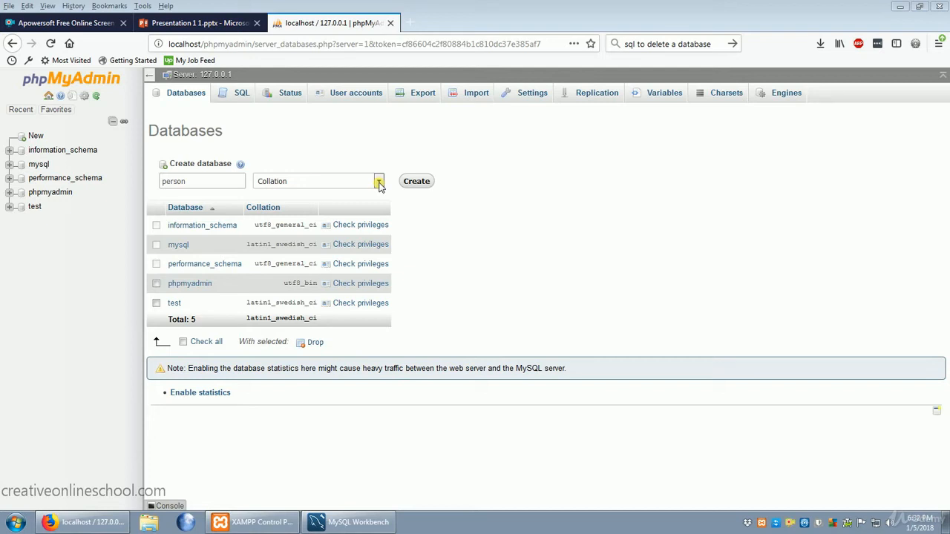
Create the database person with the utf8mb4_unicode_ci collation.
click(378, 185)
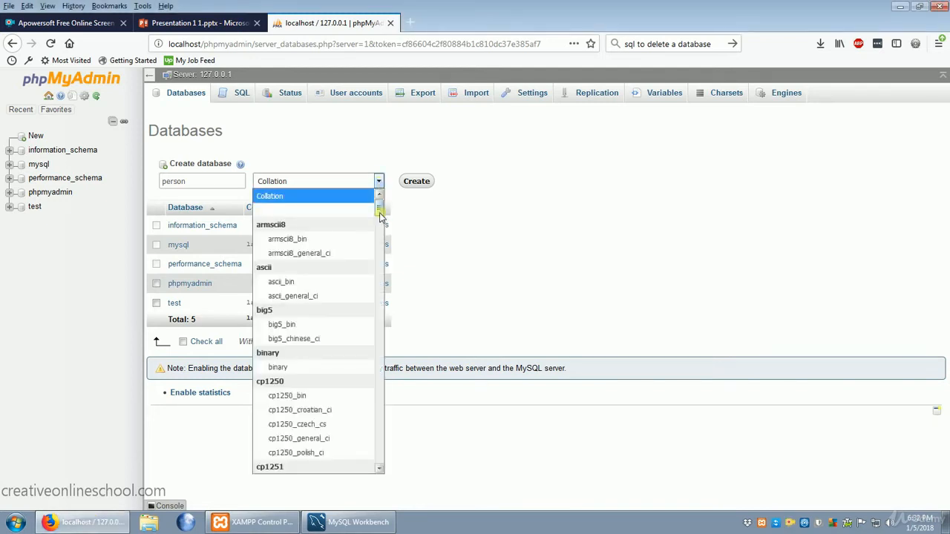
drag(381, 210, 357, 464)
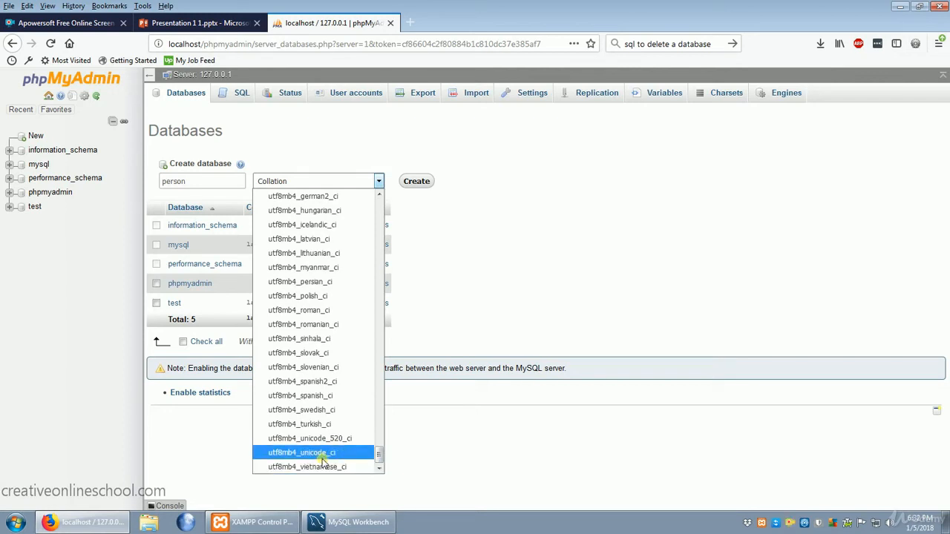
click(344, 458)
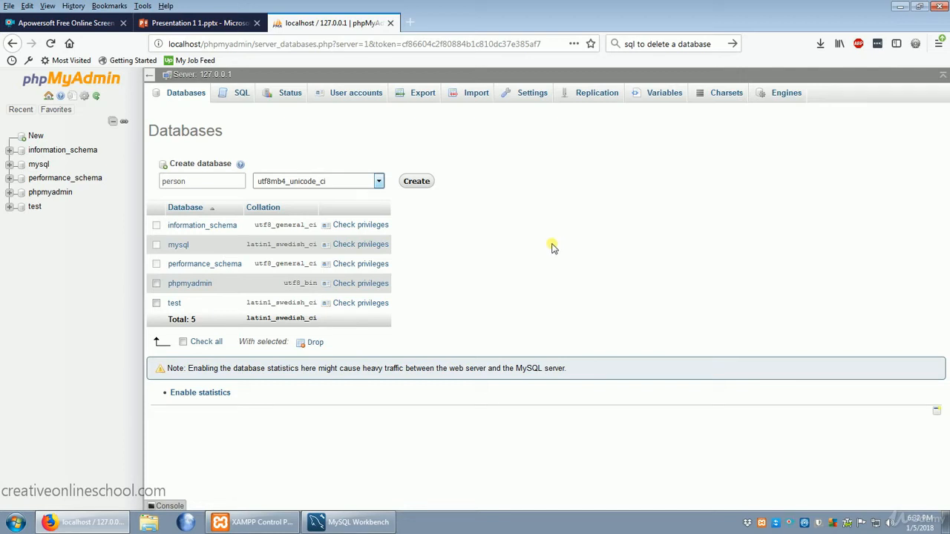
click(423, 183)
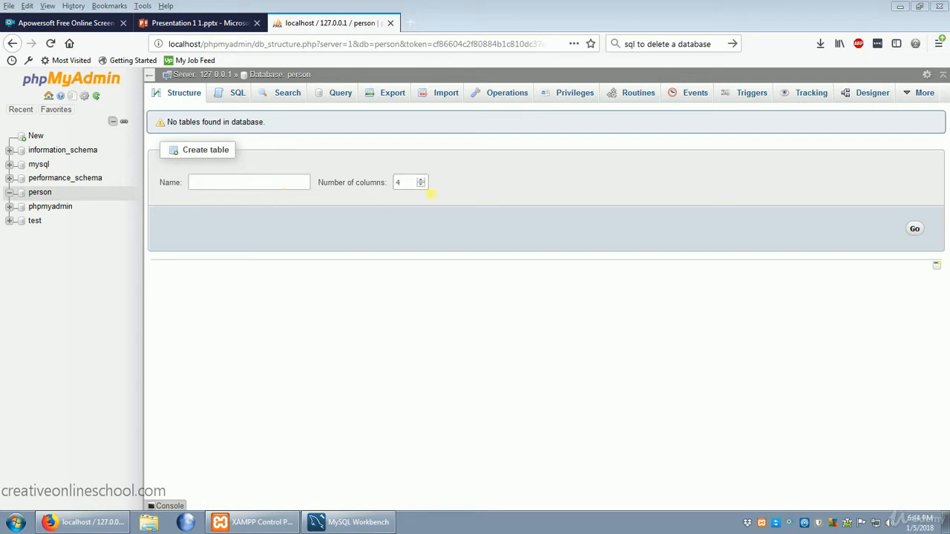
Start a new table called name with 3 columns in the person database.
click(264, 190)
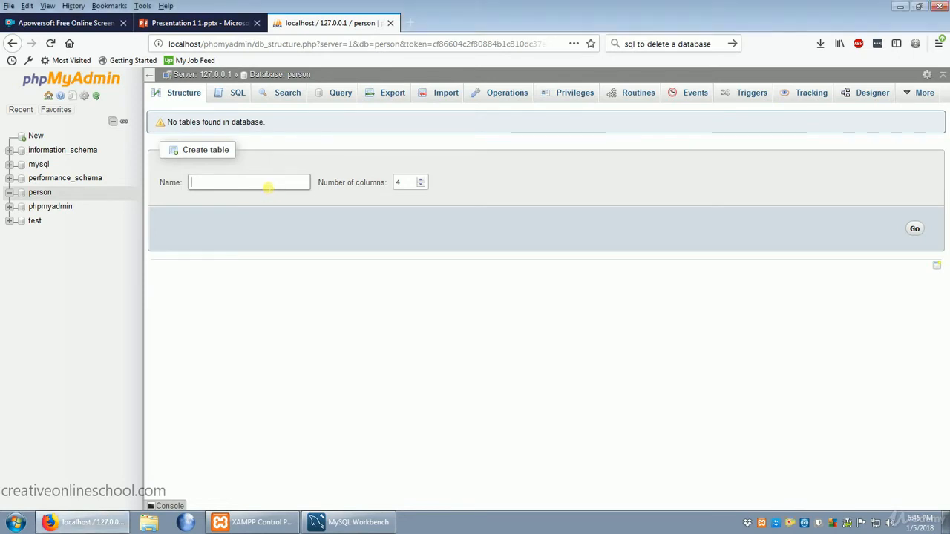
text(name)
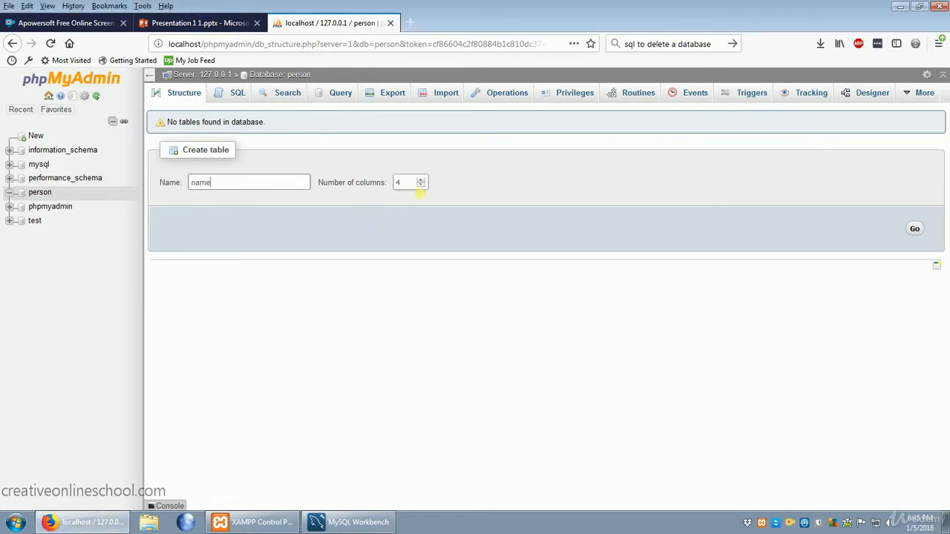
click(423, 186)
click(916, 230)
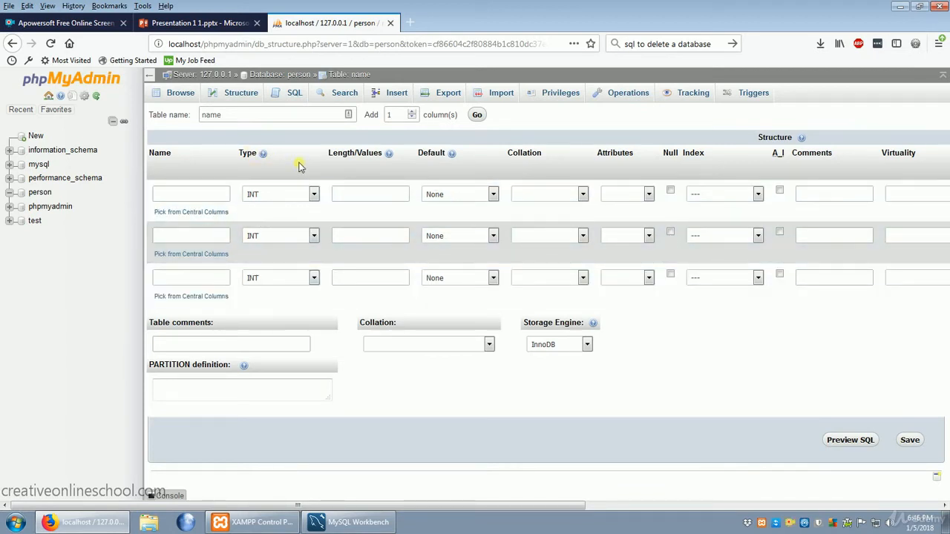
Define the first column as ID with a PRIMARY index on it and auto-increment enabled.
click(199, 195)
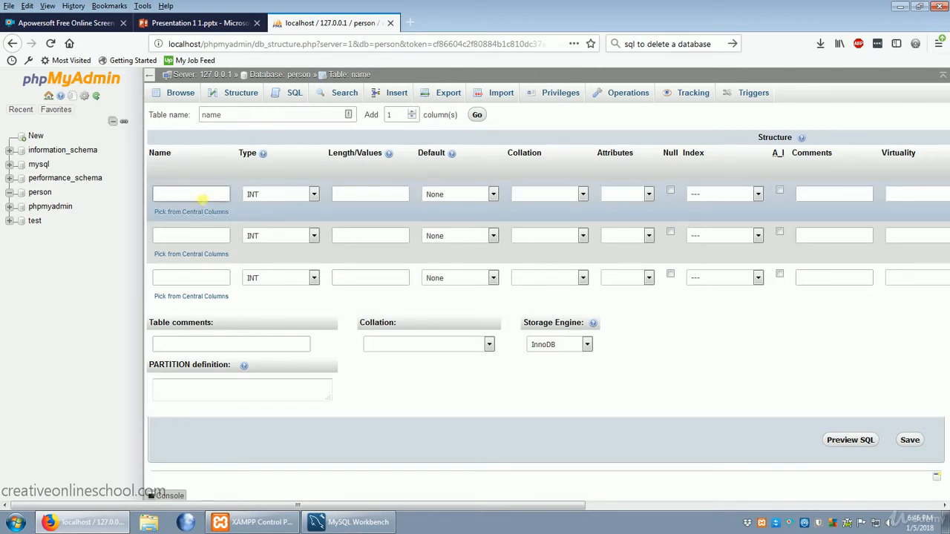
text(ID)
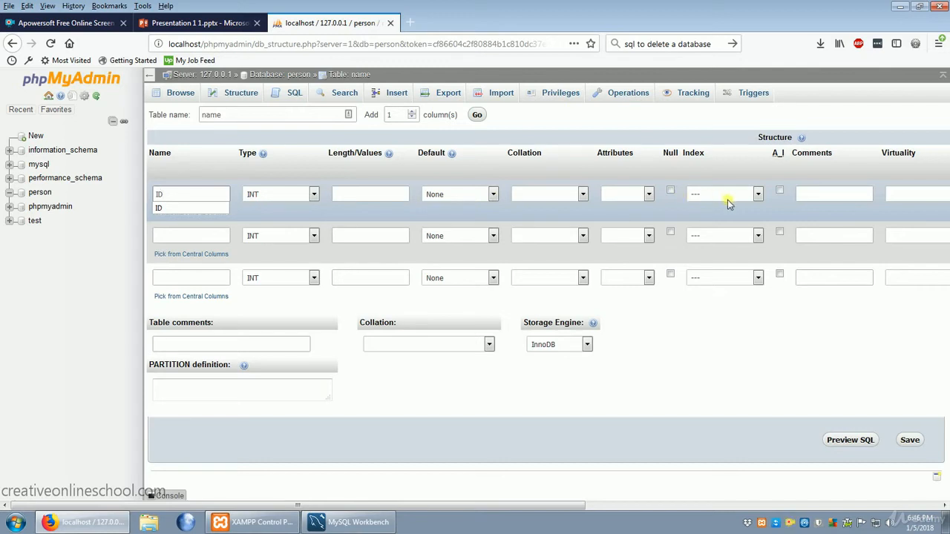
click(760, 195)
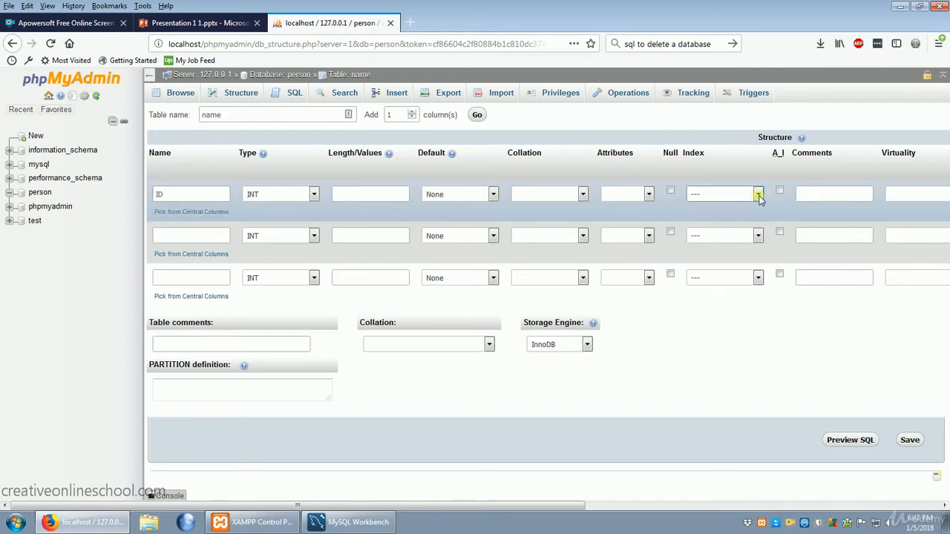
click(758, 195)
click(722, 222)
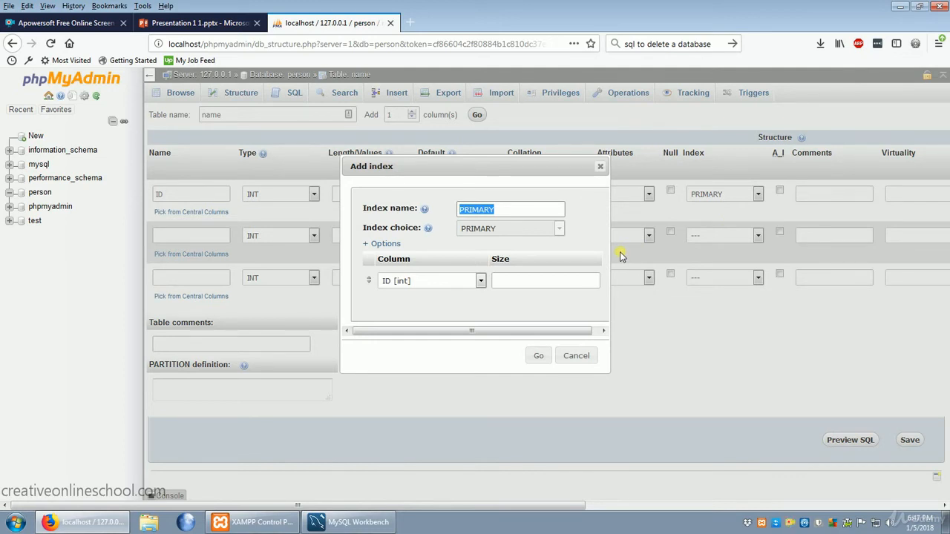
click(539, 357)
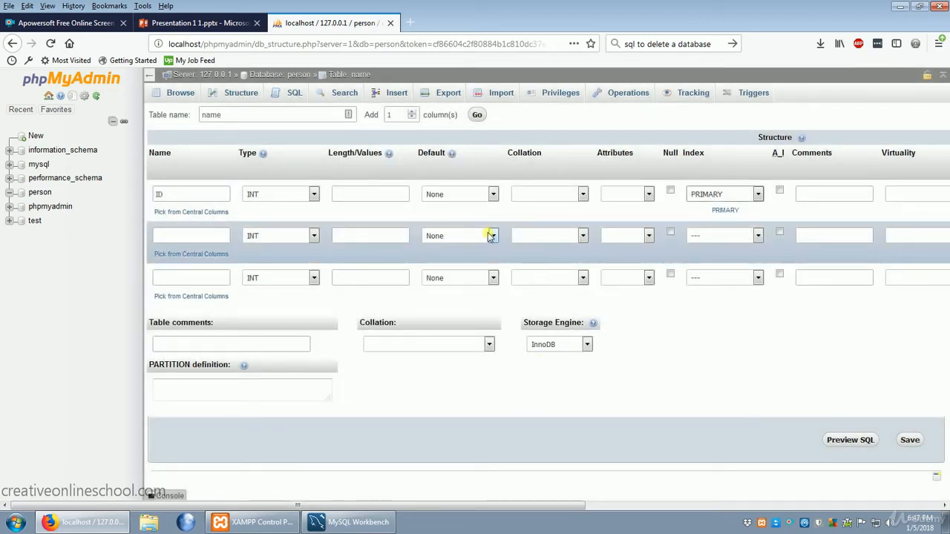
click(779, 192)
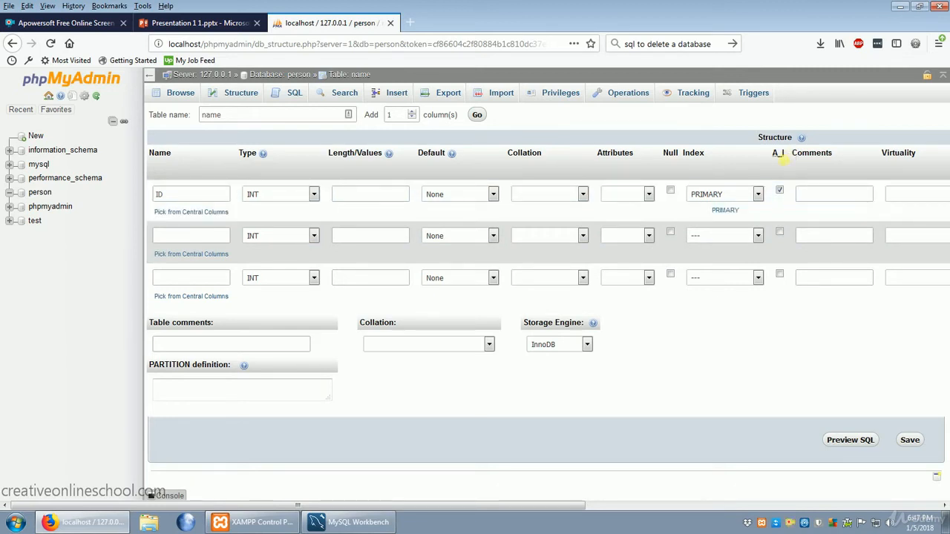
Name the second column First Name and the third column Last Name.
click(208, 239)
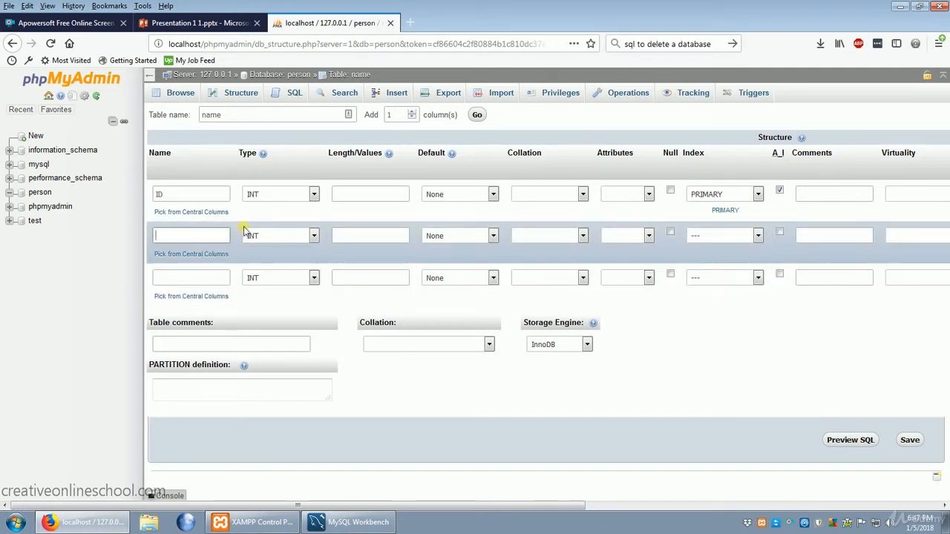
text(First Na)
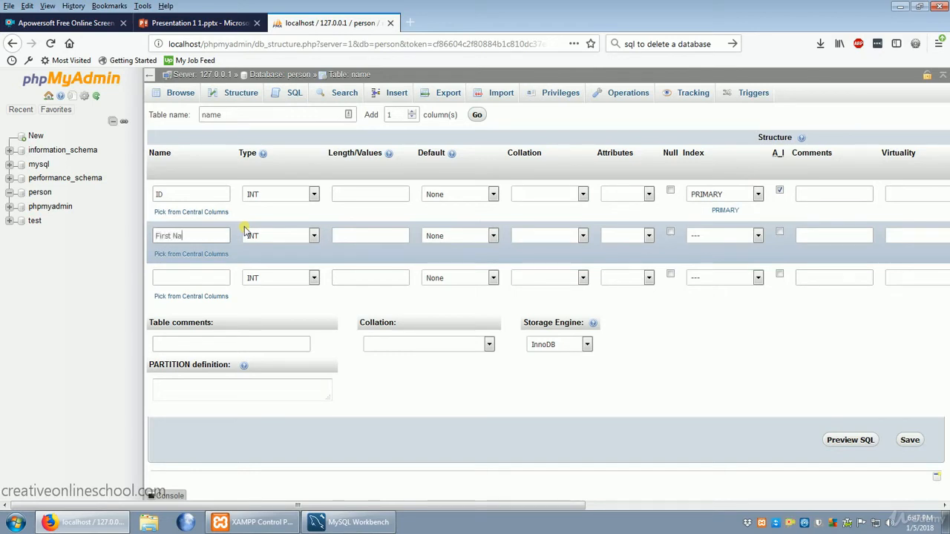
text(me)
click(189, 281)
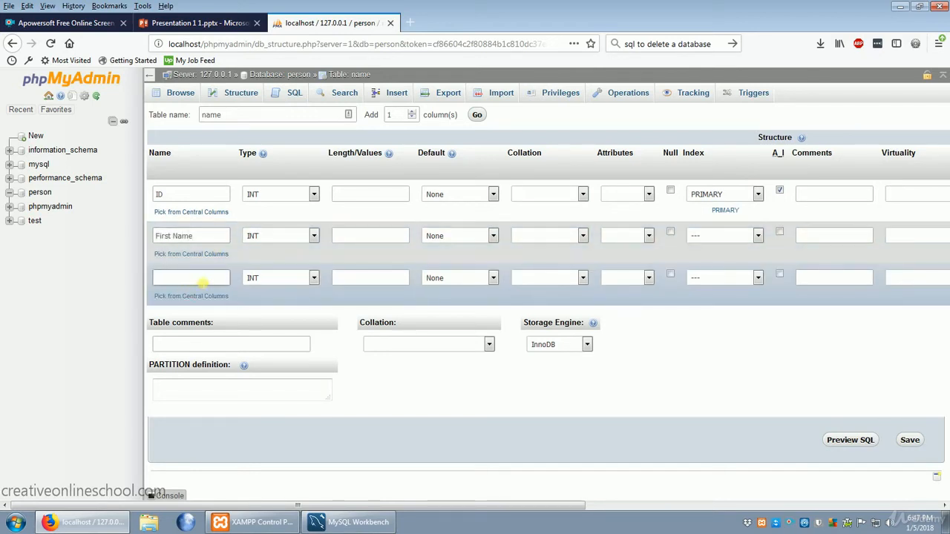
text(Last Name)
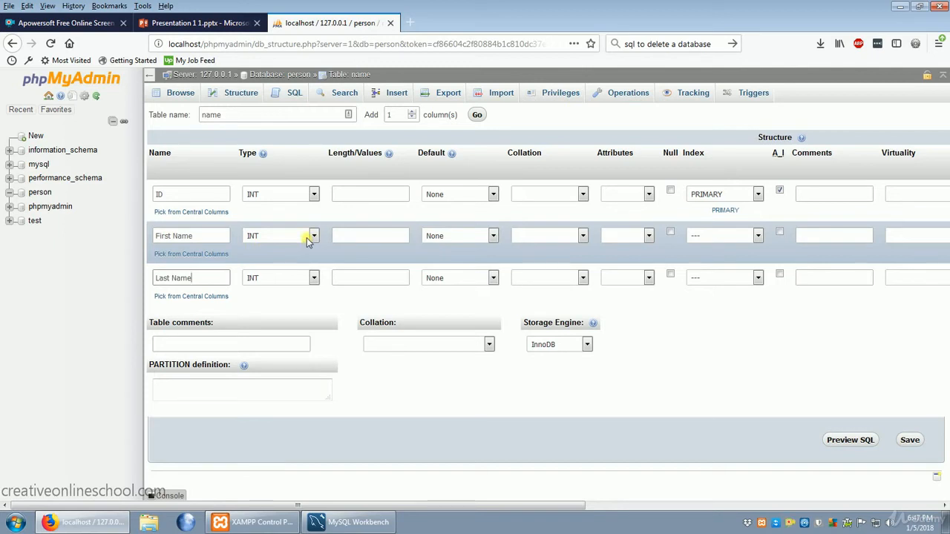
Set the First Name and Last Name columns to type VARCHAR with a length of 15 each.
click(308, 239)
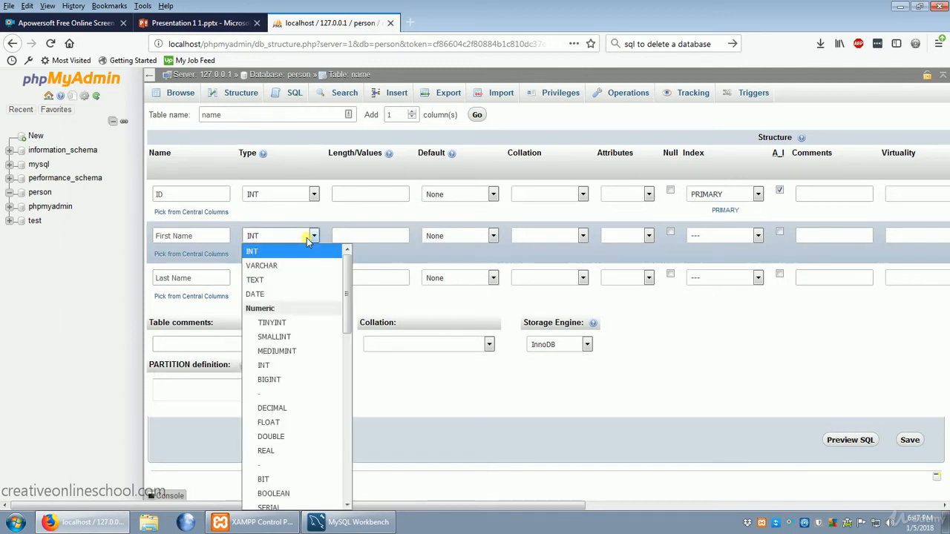
click(277, 269)
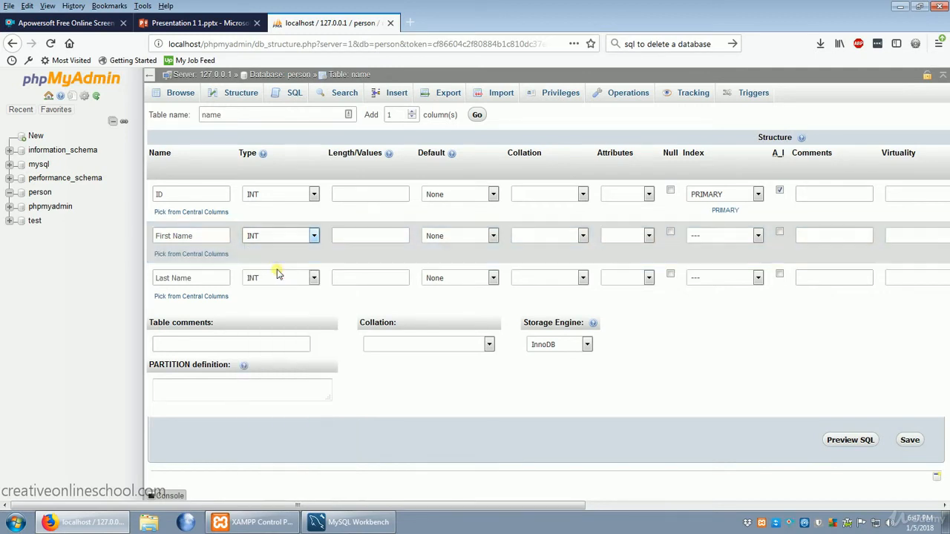
click(276, 279)
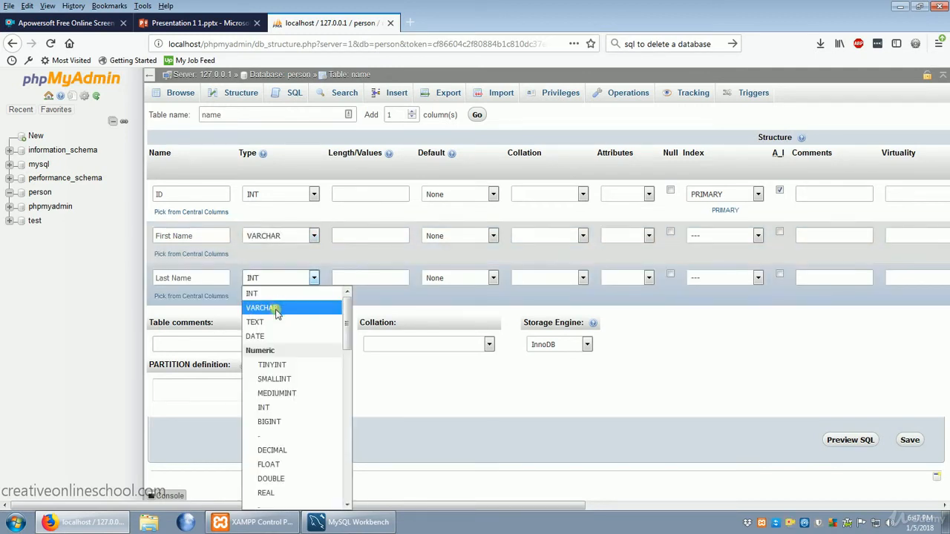
click(276, 311)
click(369, 238)
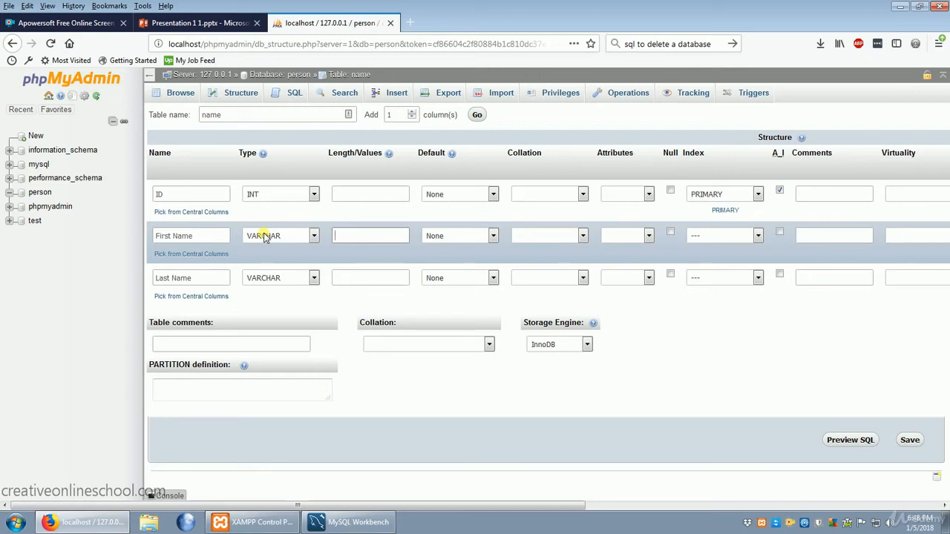
text(15)
click(387, 284)
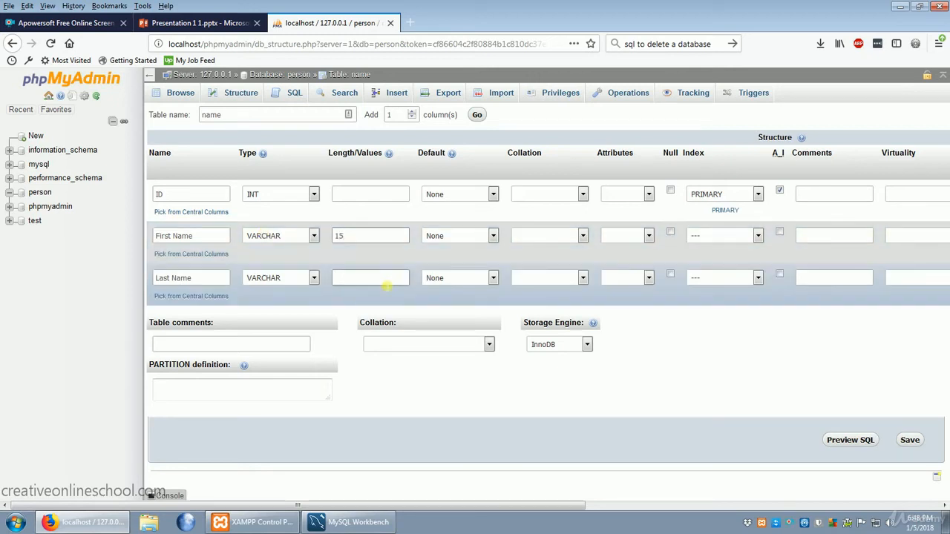
text(15)
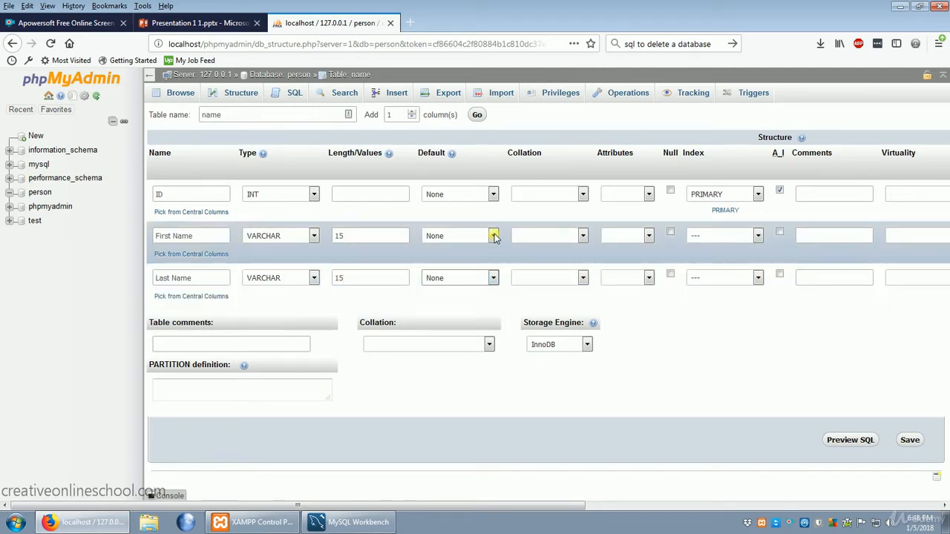
Give the First Name and Last Name columns user-defined default values, entering a sample first name and a sample last name.
click(493, 236)
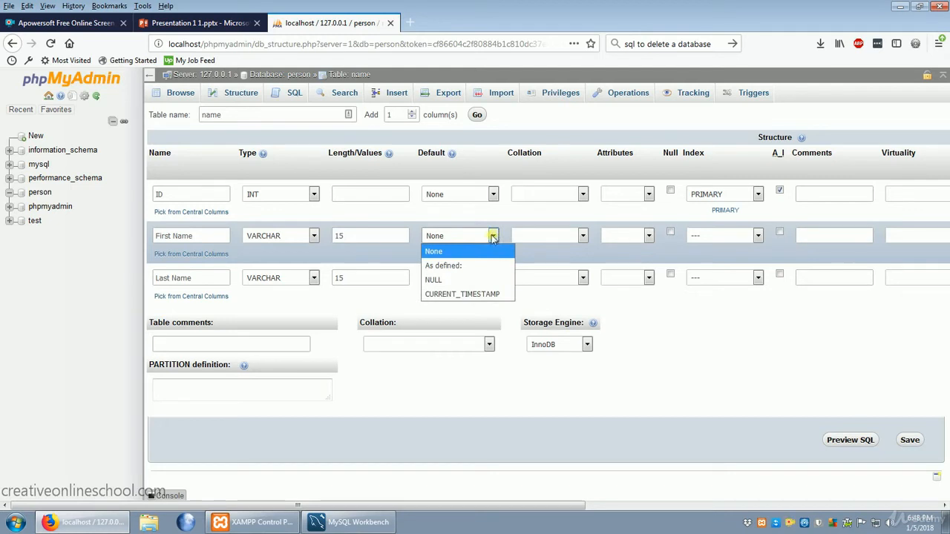
click(449, 265)
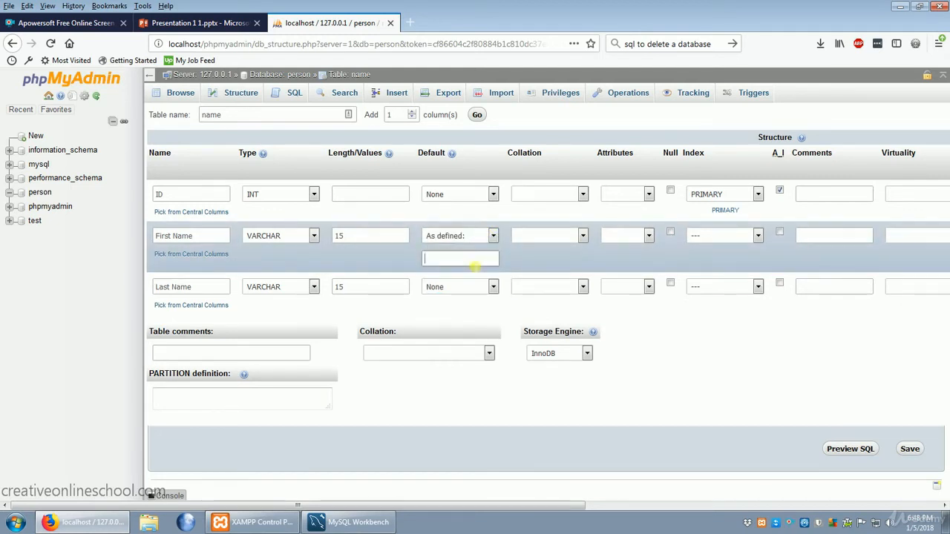
text(John)
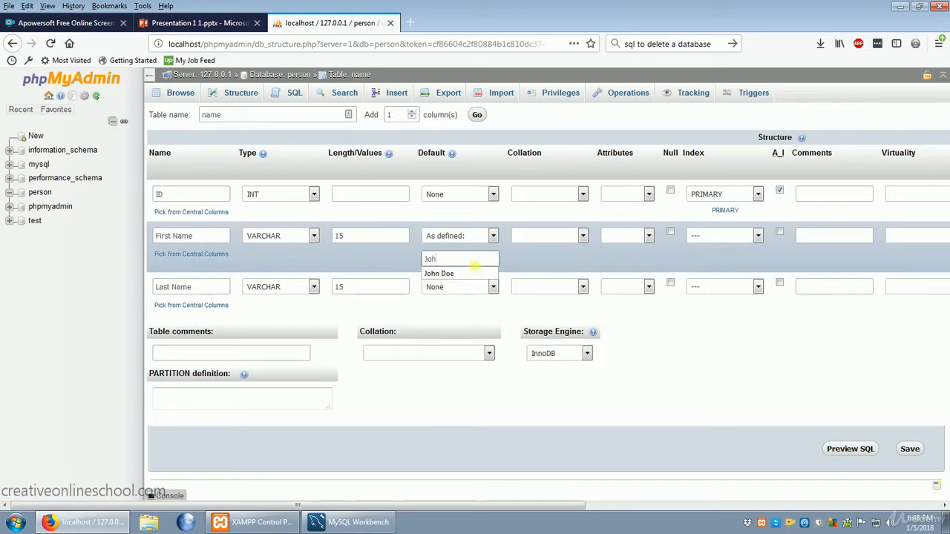
click(494, 288)
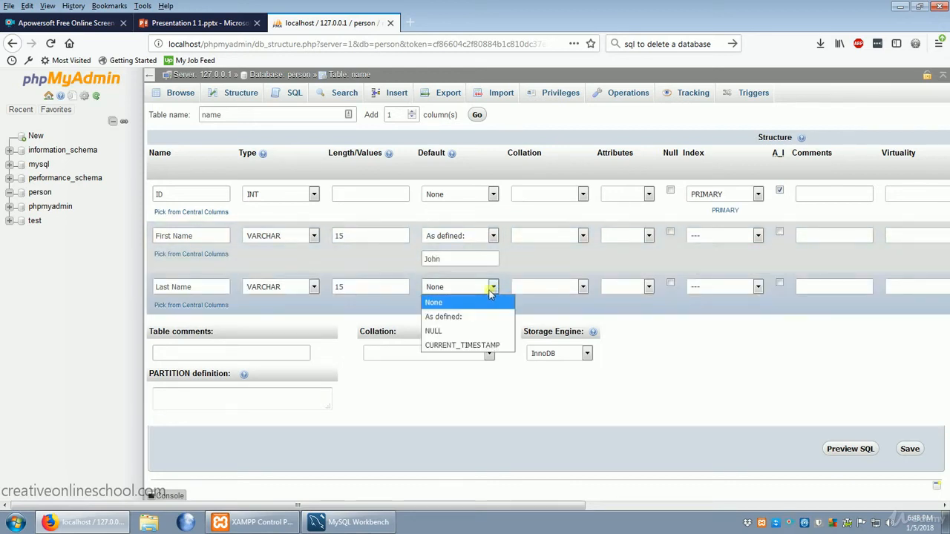
click(454, 315)
click(489, 308)
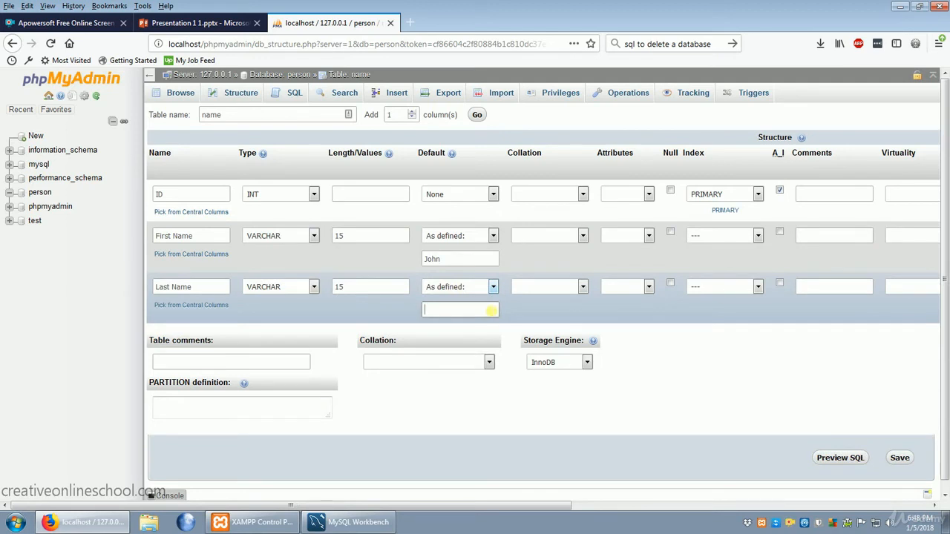
text(Doe)
click(494, 286)
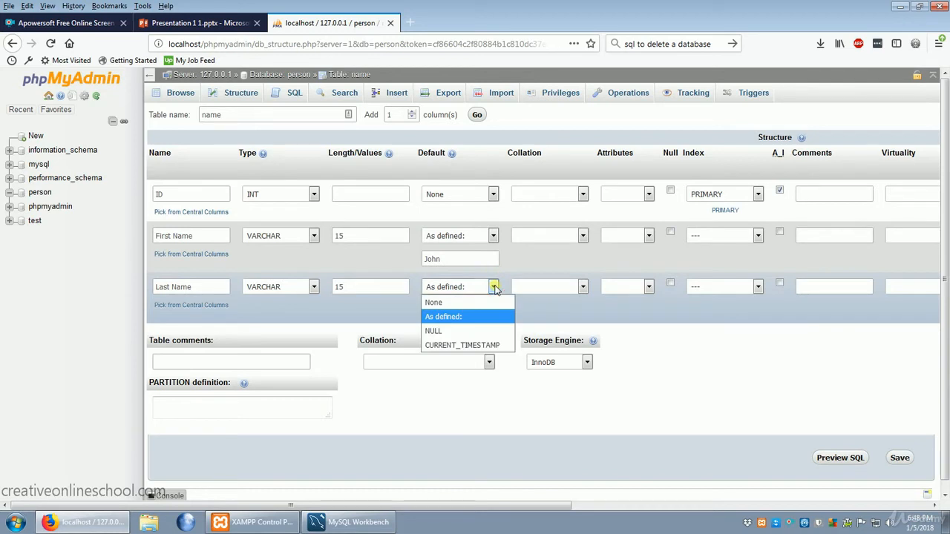
click(432, 331)
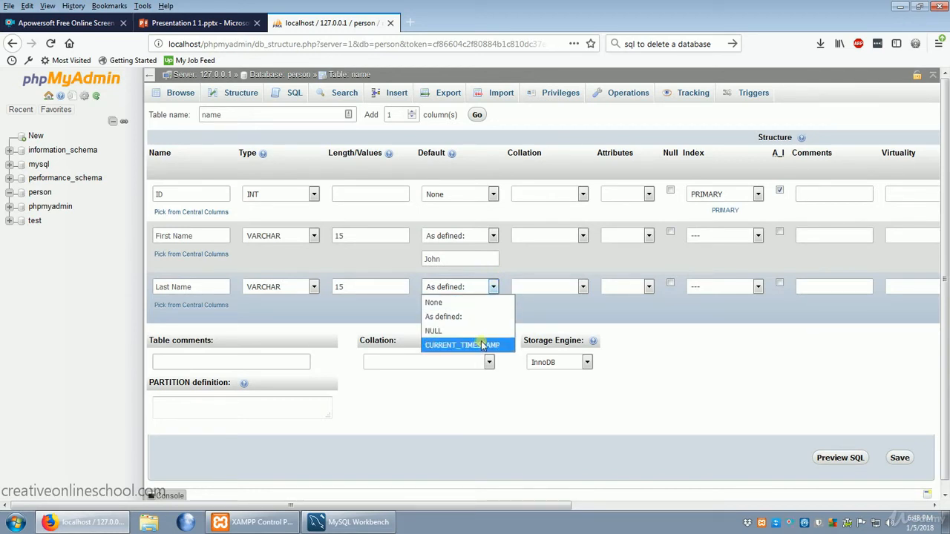
Set the ID column's attribute to UNSIGNED, leaving its collation empty, and save the new table.
click(583, 194)
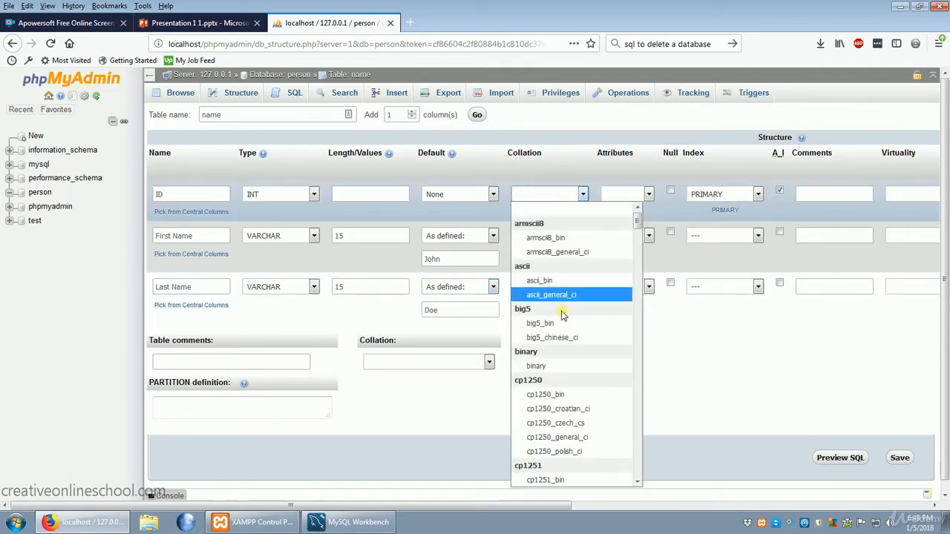
click(584, 193)
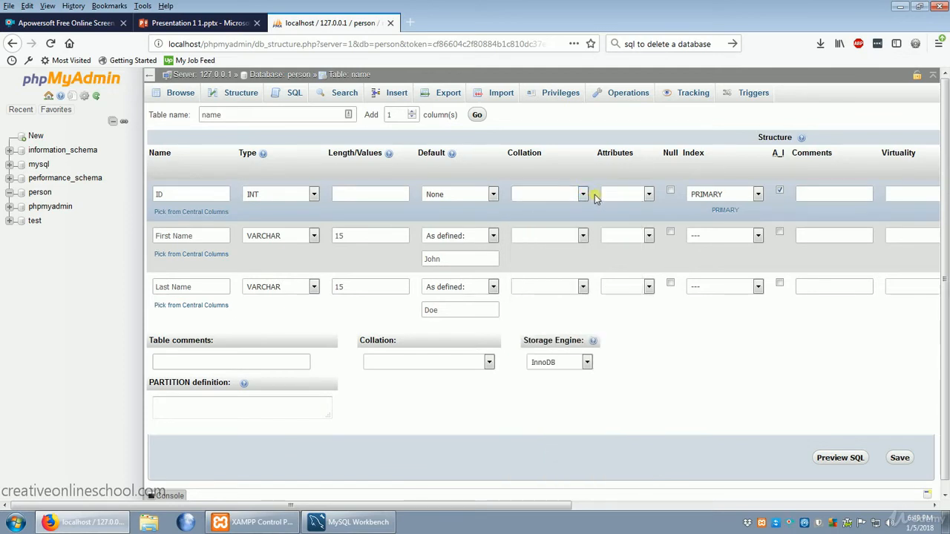
click(649, 194)
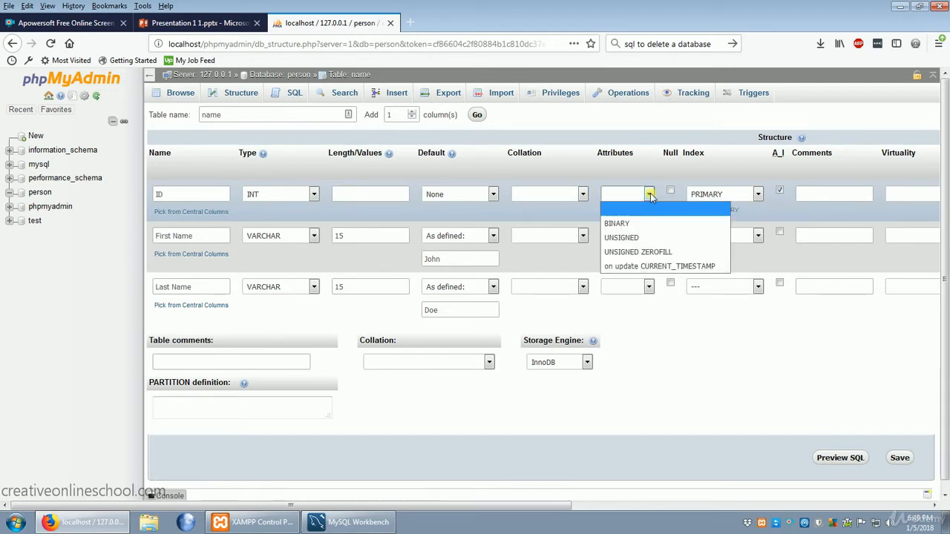
click(648, 238)
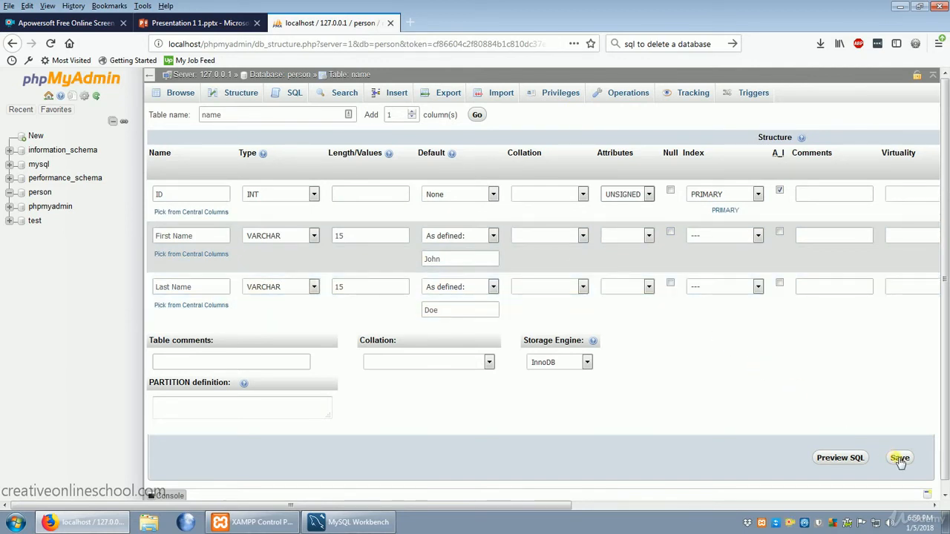
click(899, 458)
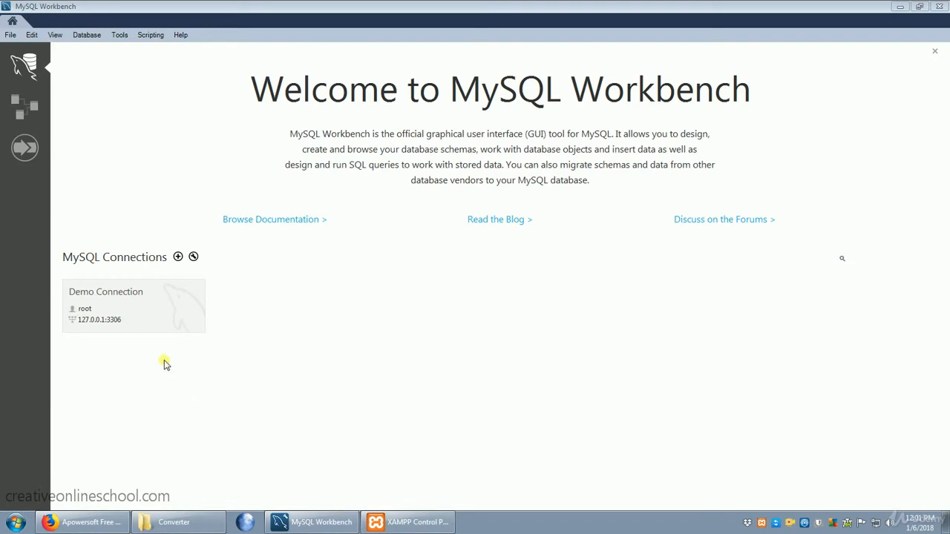
Open the Demo Connection to the local server, continuing despite the server version warning.
click(135, 312)
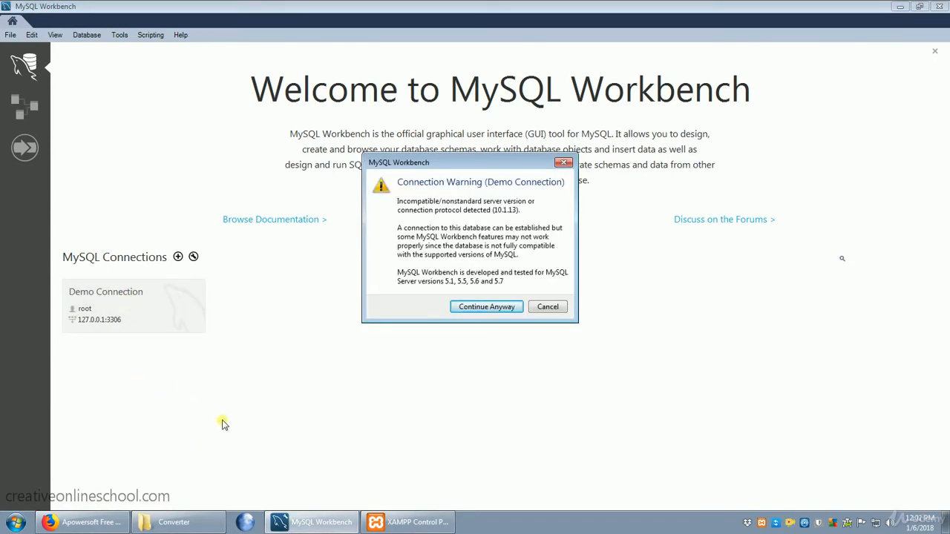
click(484, 307)
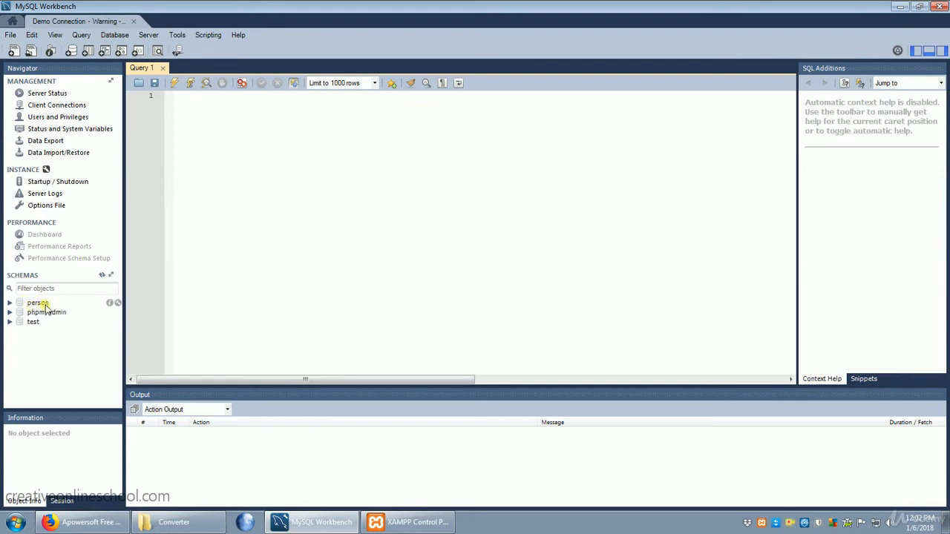
Start a new schema on the server and name it customers.
right_click(40, 345)
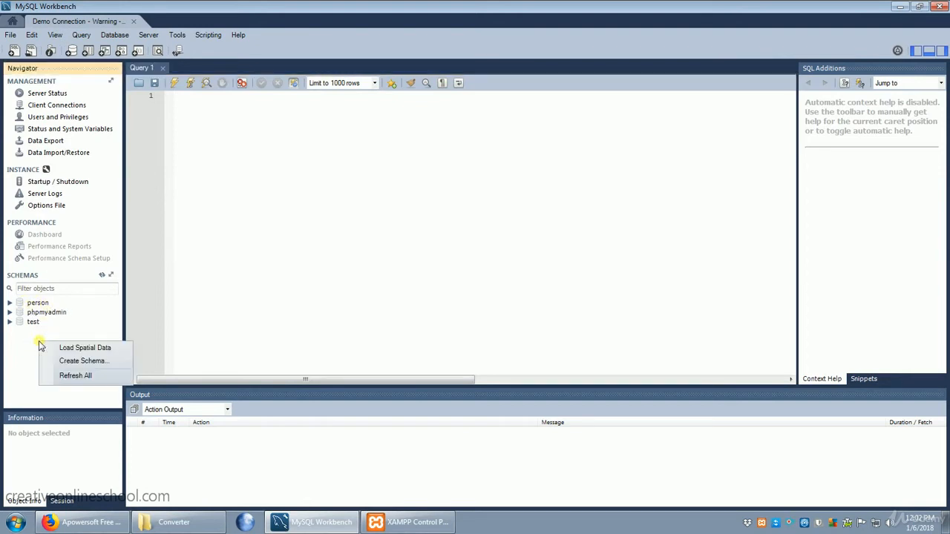
click(80, 362)
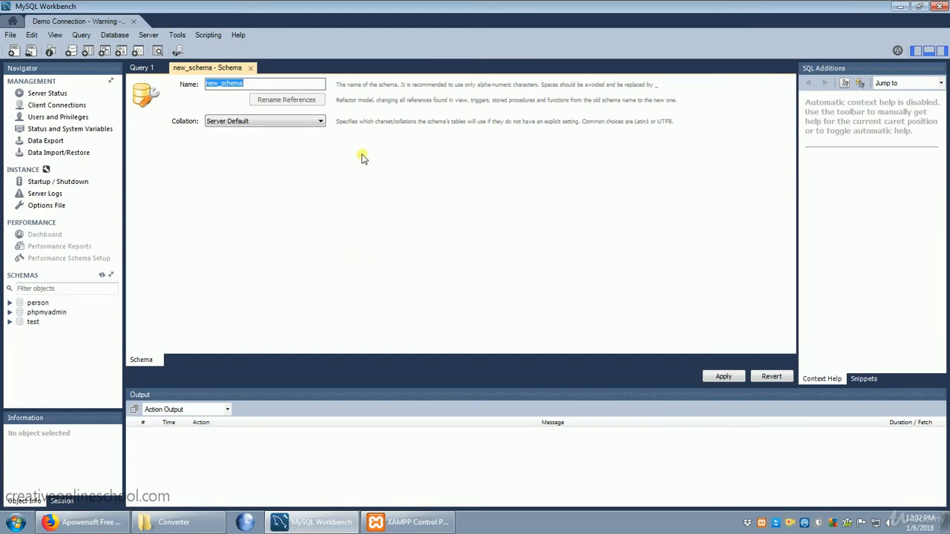
text(custers)
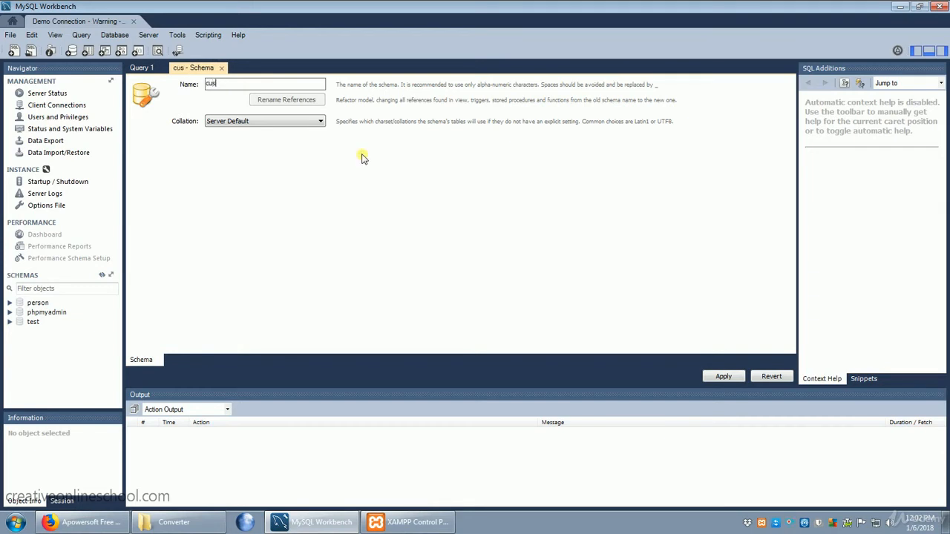
key(BackSpace)
key(BackSpace)
key(BackSpace)
text(tom)
key(BackSpace)
key(BackSpace)
key(BackSpace)
text(omers)
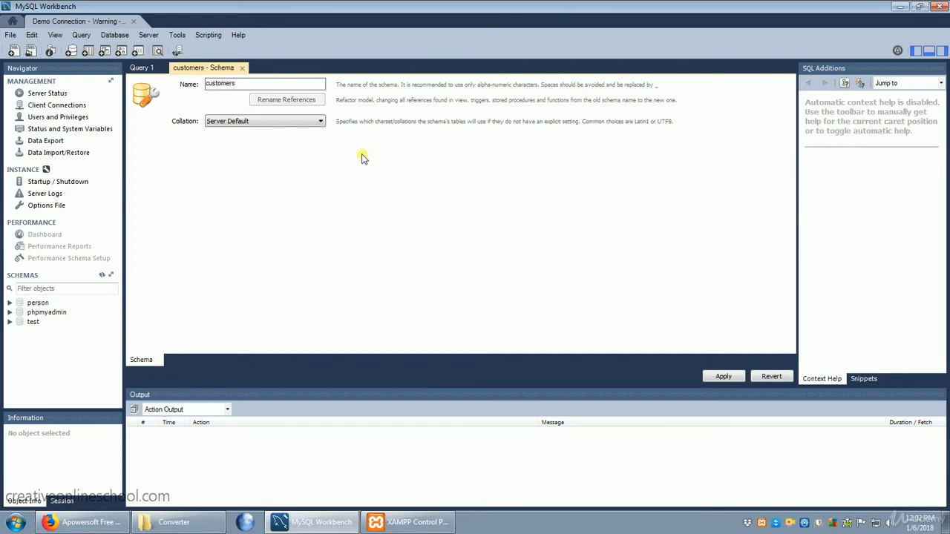
Set the customers schema's collation to utf8mb4 - utf8mb4_unicode_ci.
click(273, 122)
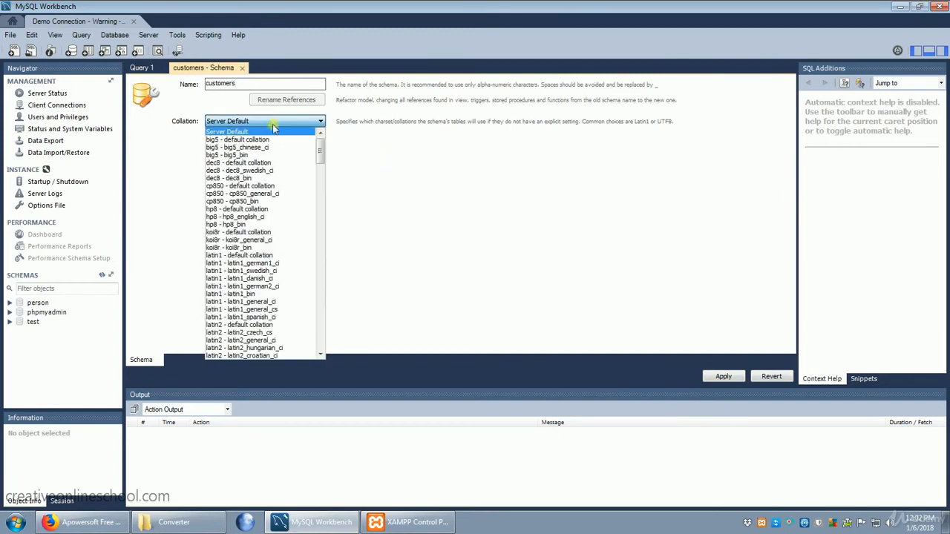
scroll(268, 260, down, 12)
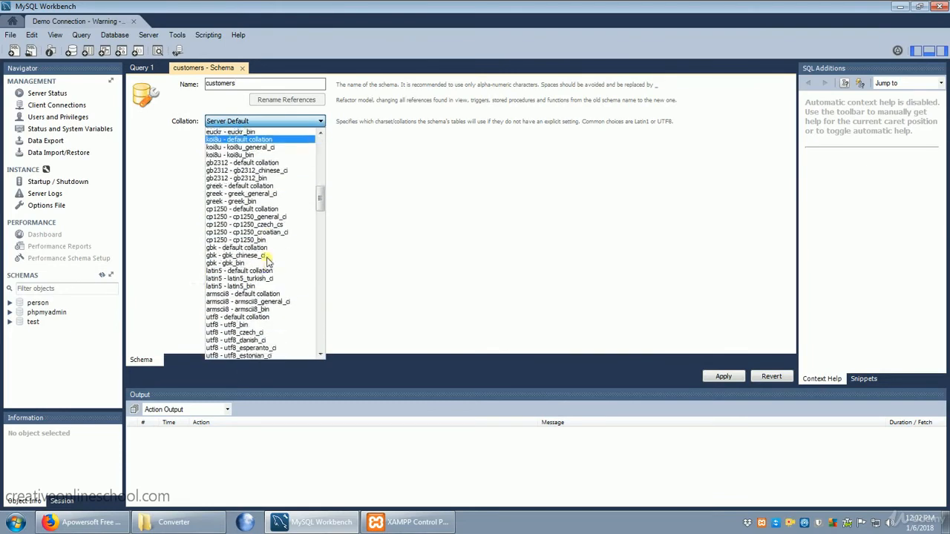
scroll(267, 260, down, 20)
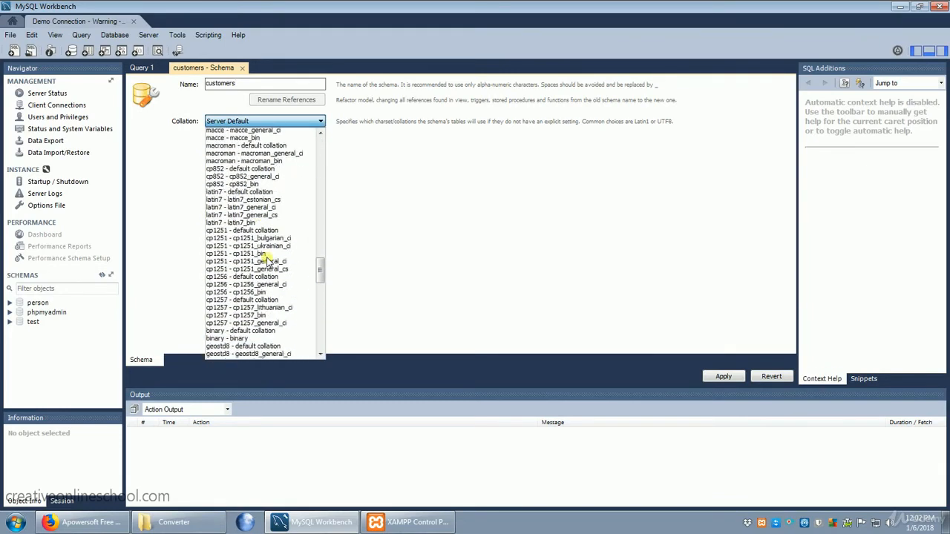
scroll(266, 259, down, 20)
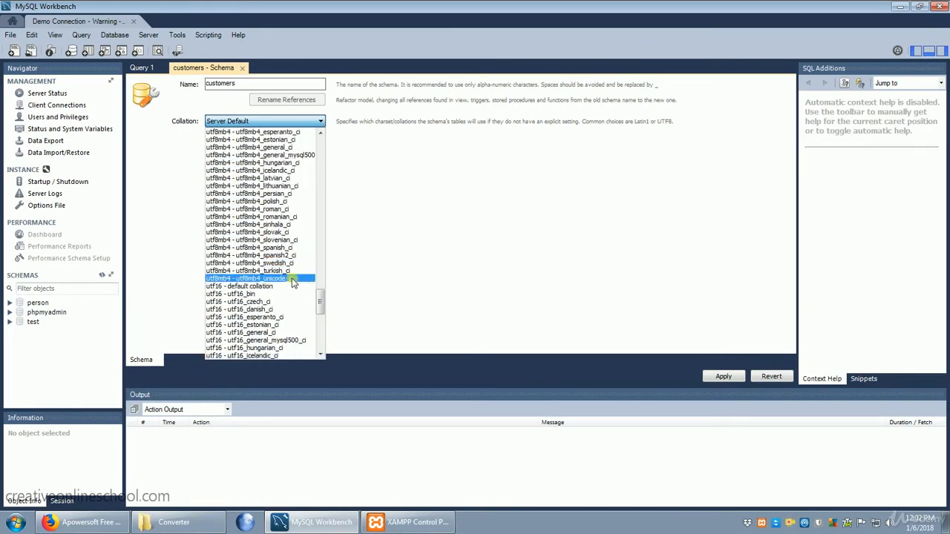
click(291, 279)
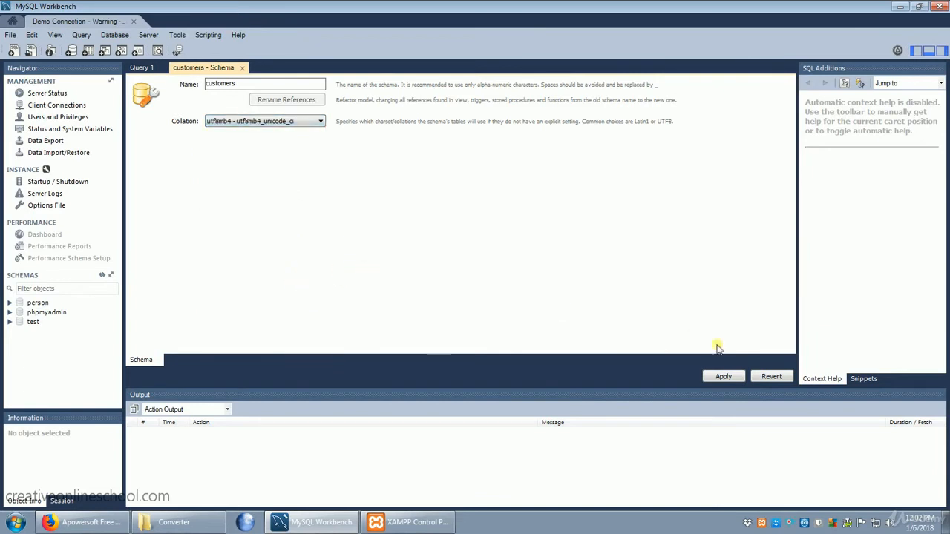
Review and apply the SQL script that creates the customers schema, and make customers the default schema.
click(725, 377)
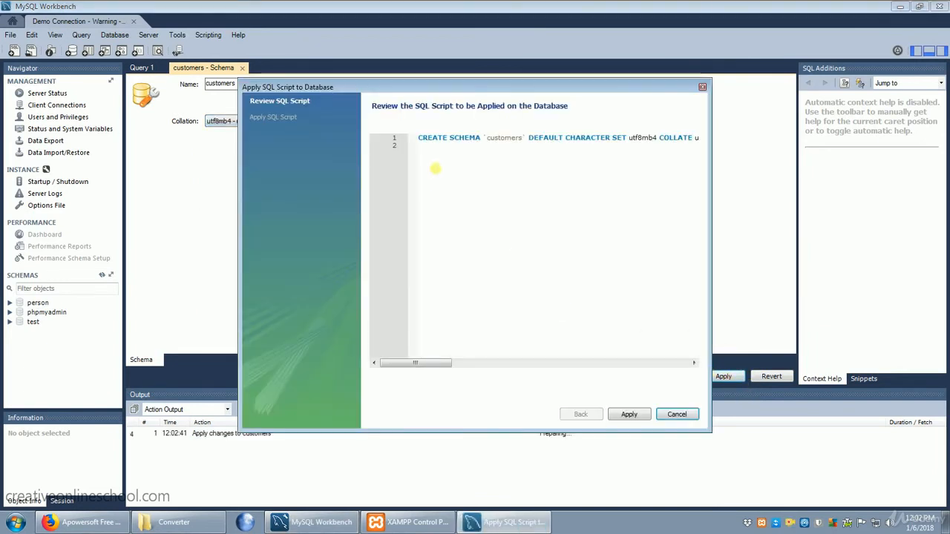
drag(419, 139, 701, 146)
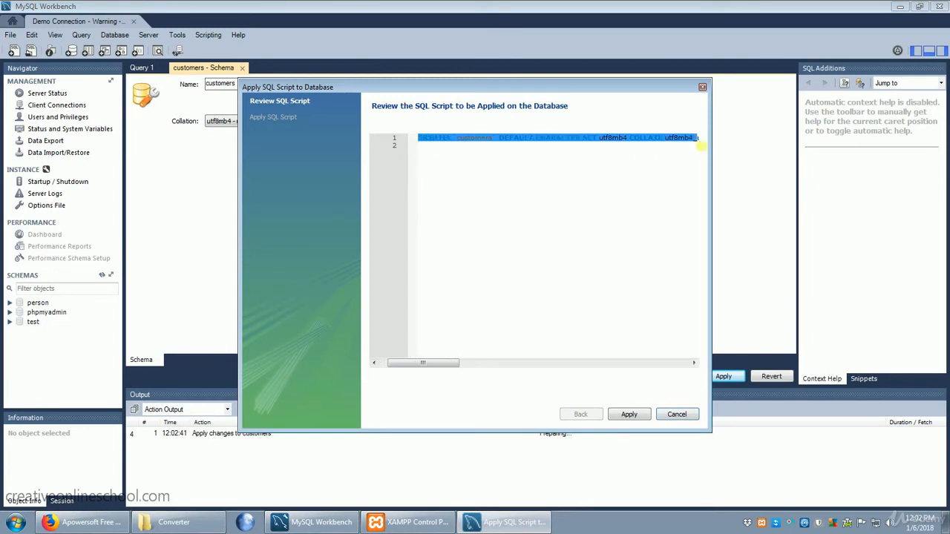
drag(443, 364, 409, 355)
click(507, 244)
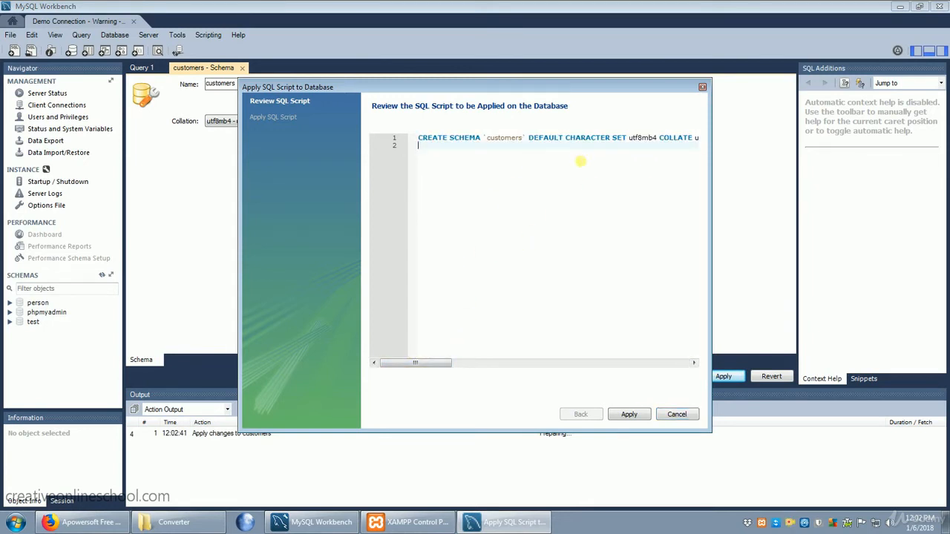
click(631, 417)
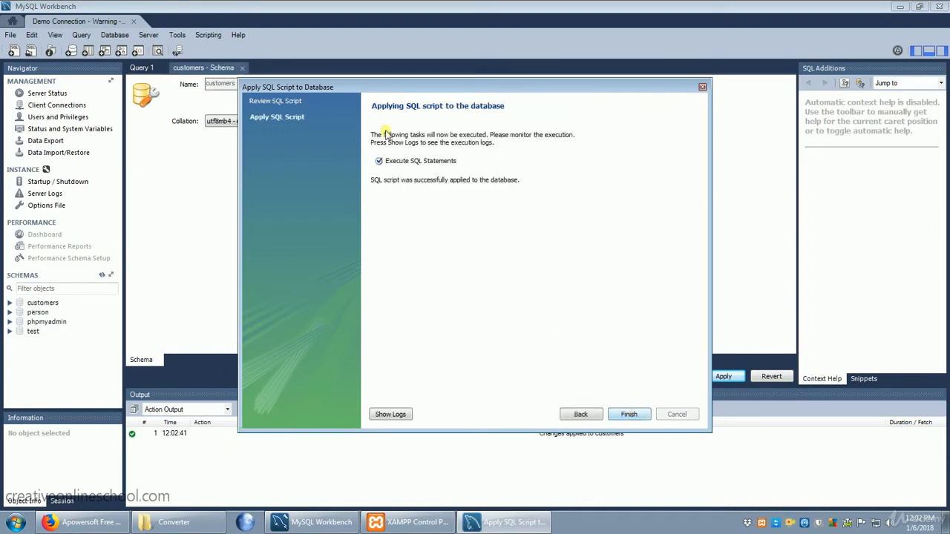
click(633, 417)
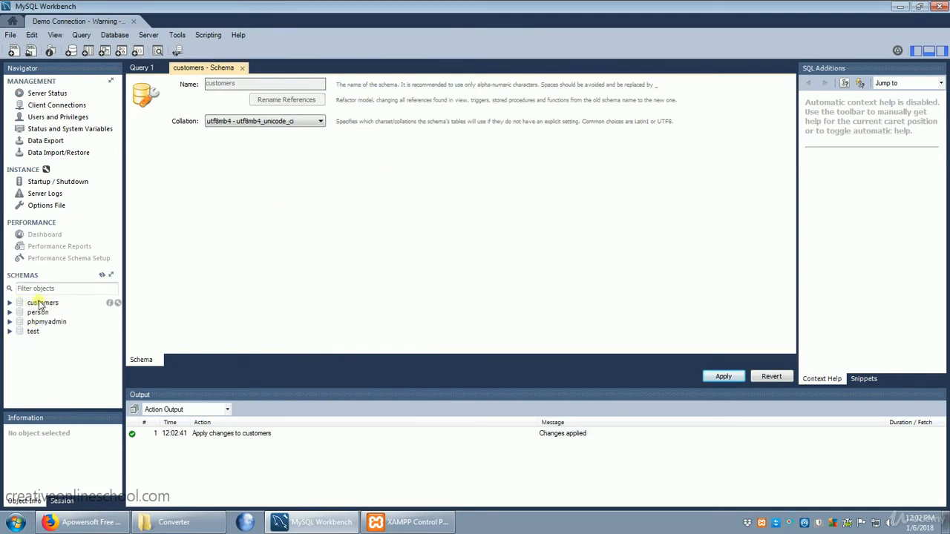
double_click(40, 304)
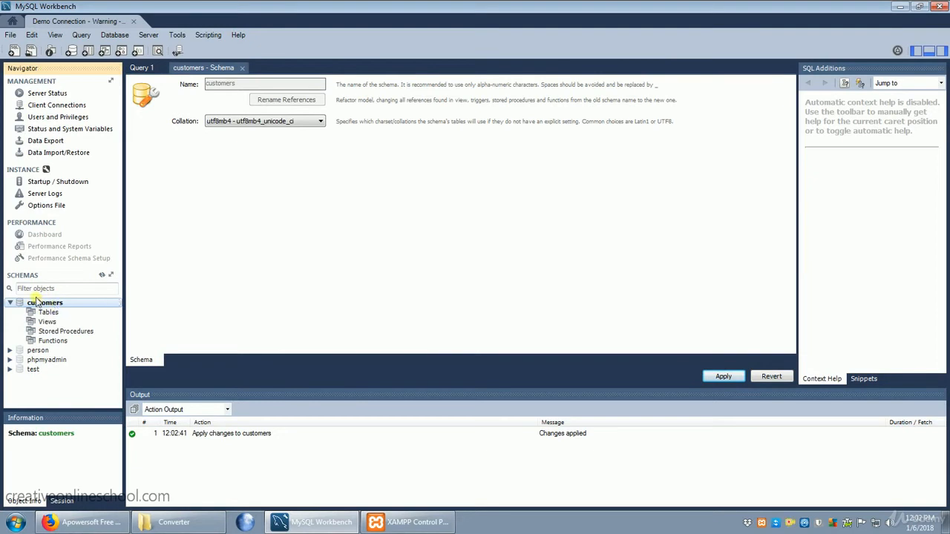
click(88, 52)
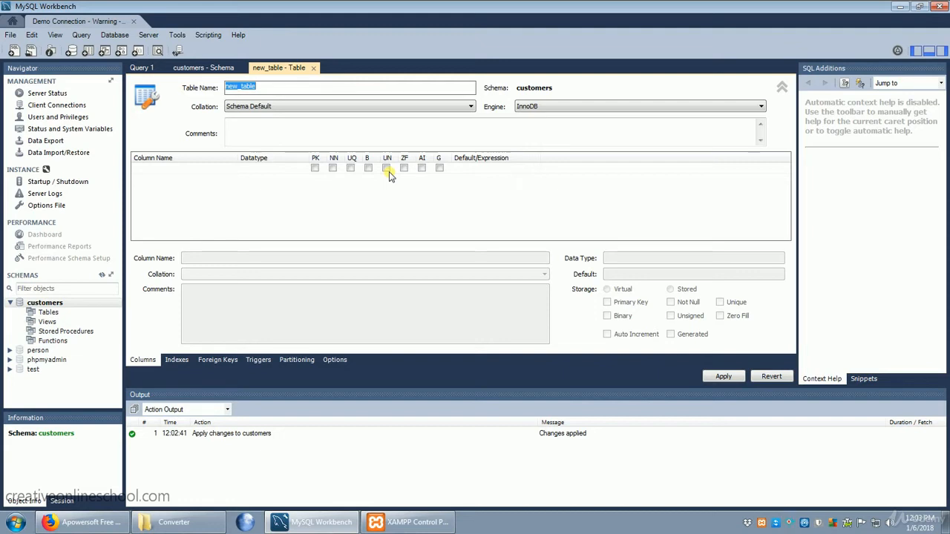
click(313, 68)
click(438, 265)
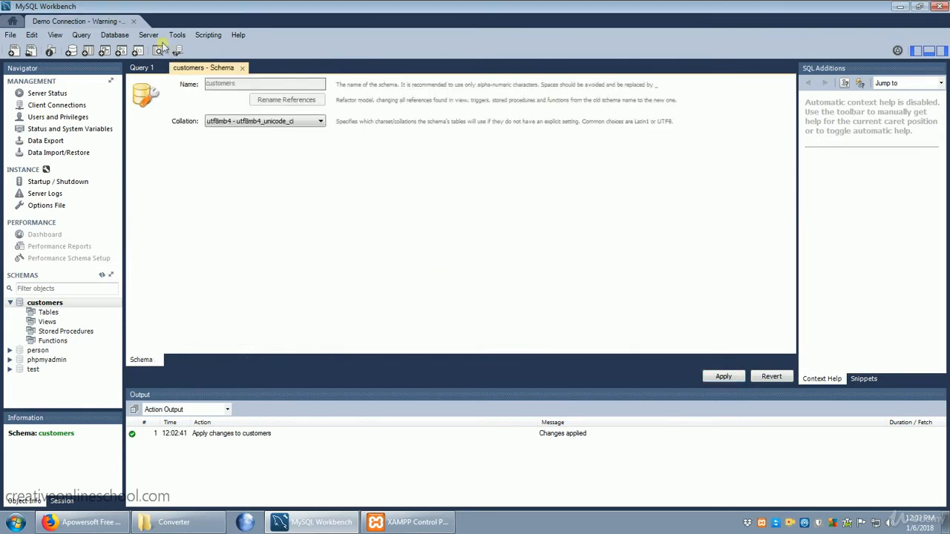
Create a new model and add an EER diagram to it.
click(10, 35)
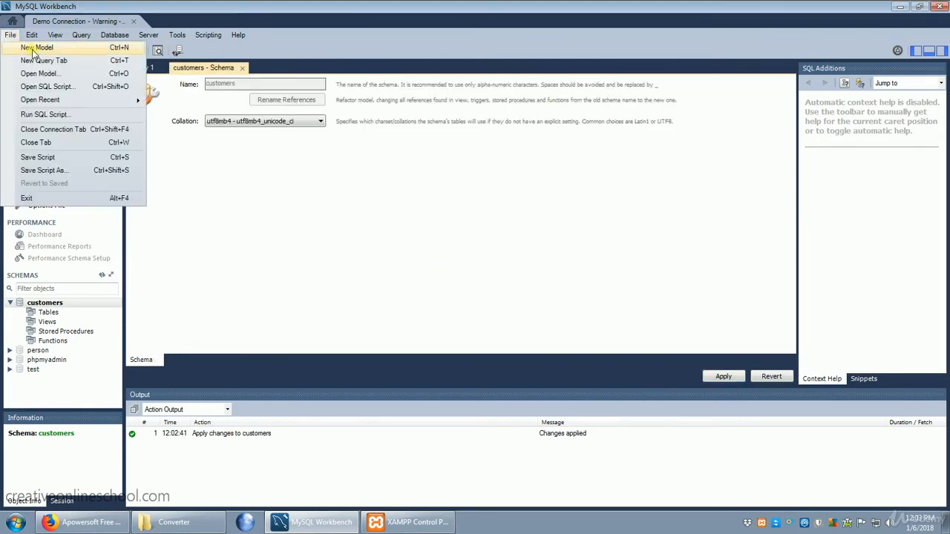
click(31, 47)
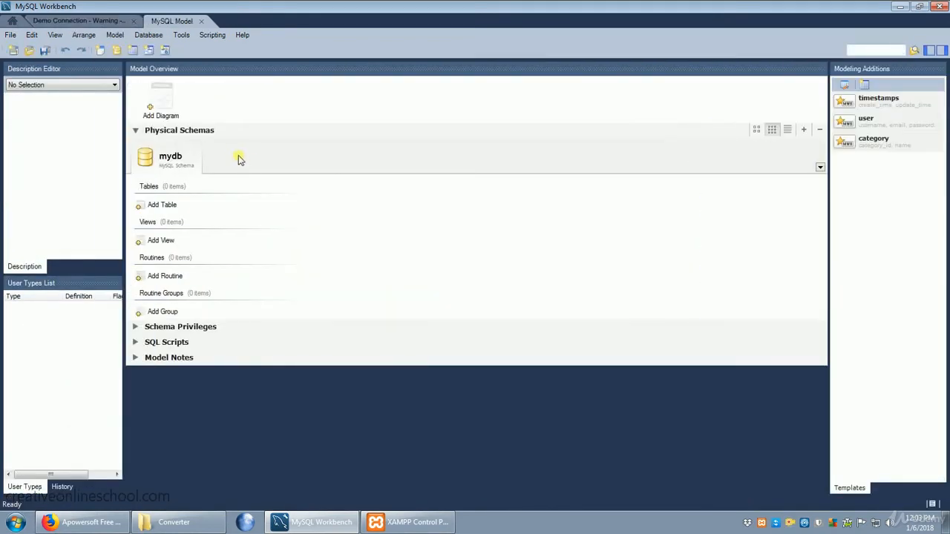
double_click(151, 98)
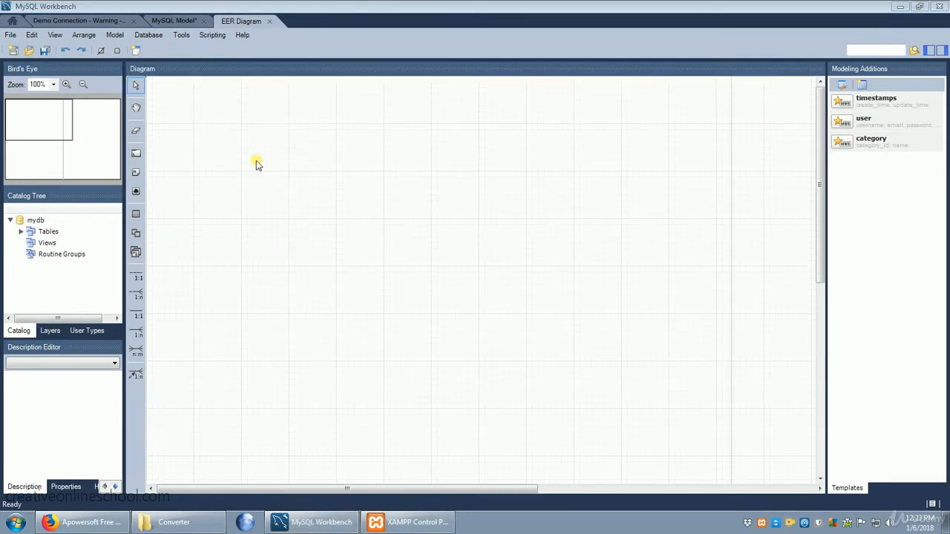
Place a new table in the upper-left area of the EER diagram and name it person.
click(137, 216)
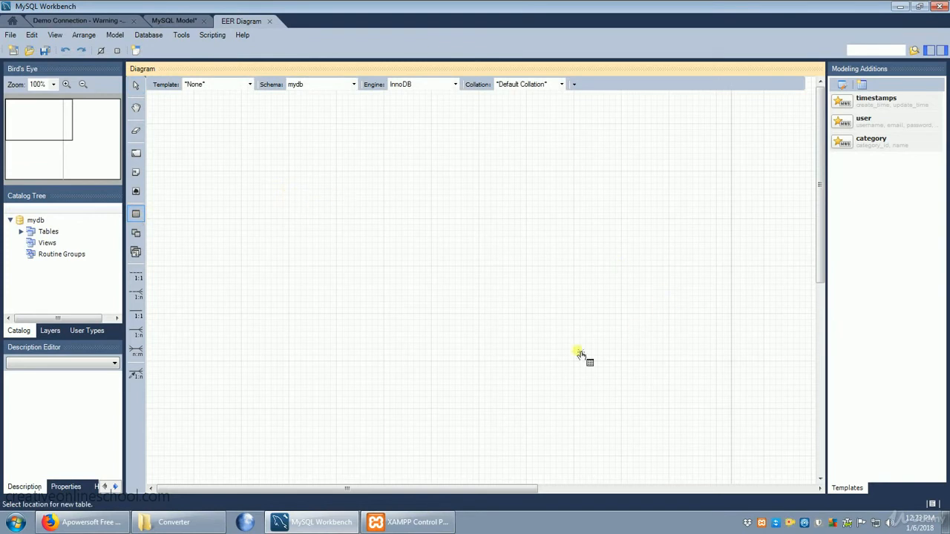
click(265, 201)
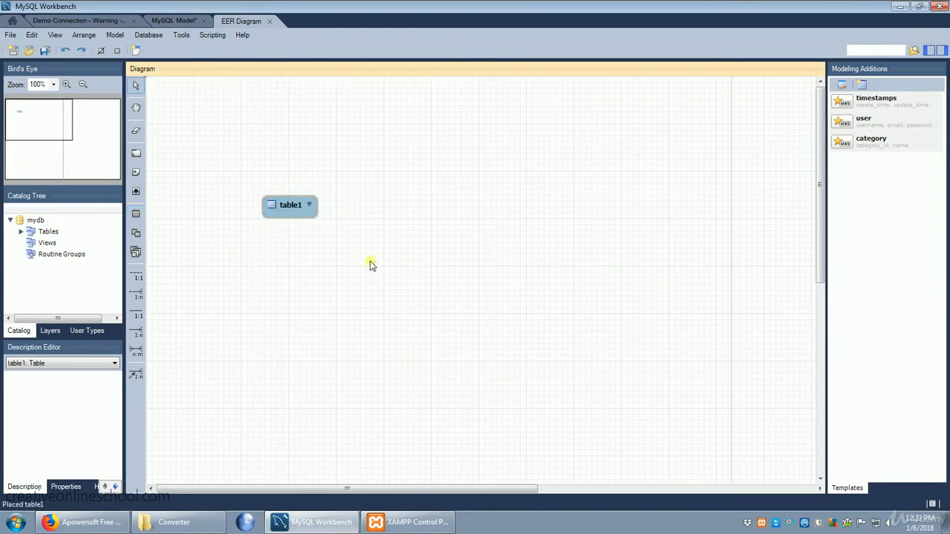
double_click(294, 207)
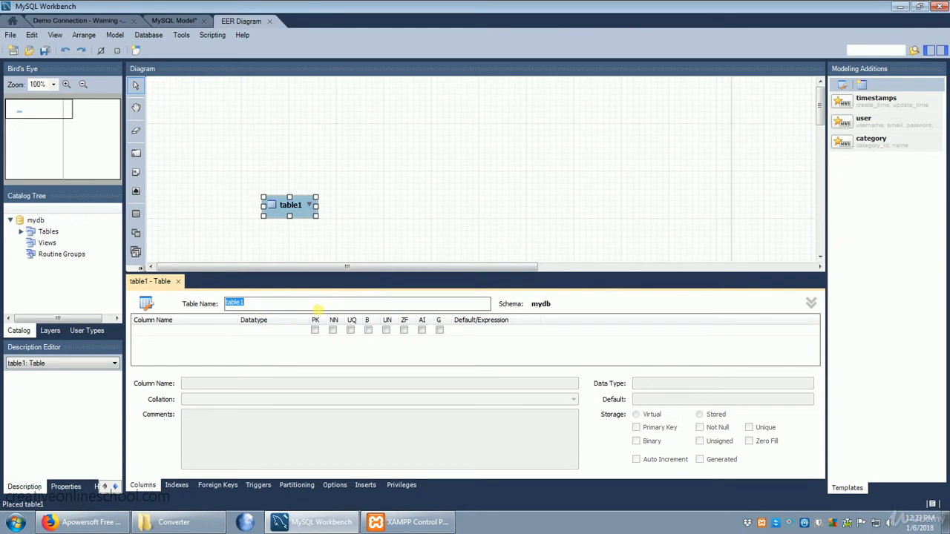
text(person)
Add an ID column of type INT to the person table as a primary key, not null and auto-incrementing.
click(176, 331)
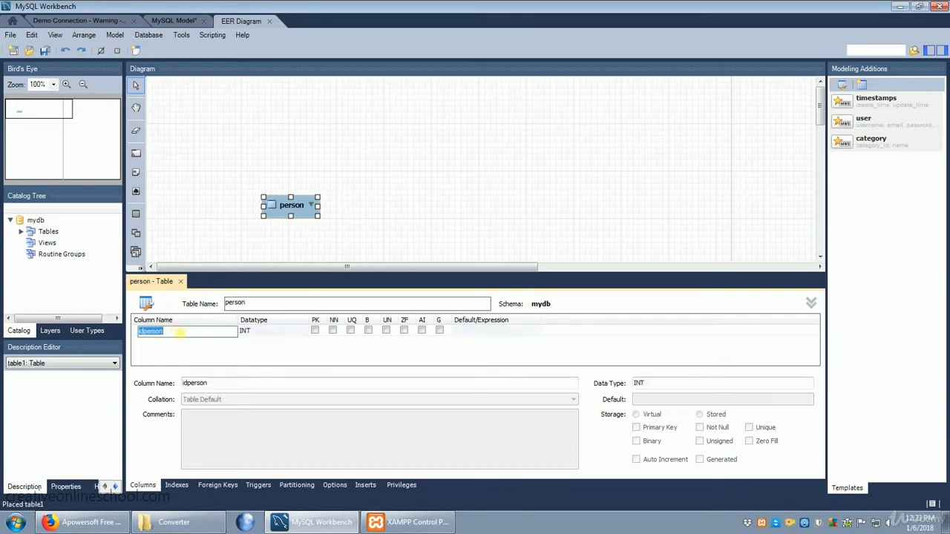
text(ID)
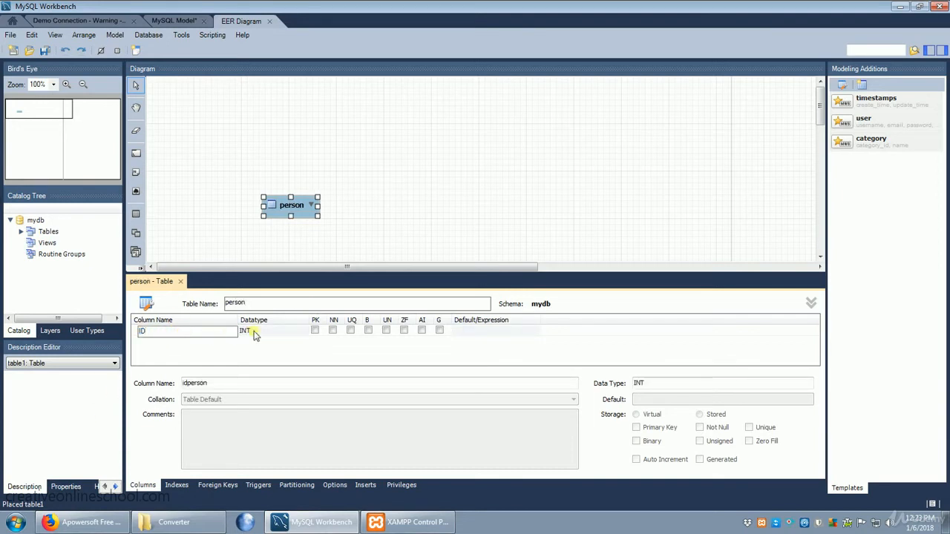
click(315, 332)
click(316, 331)
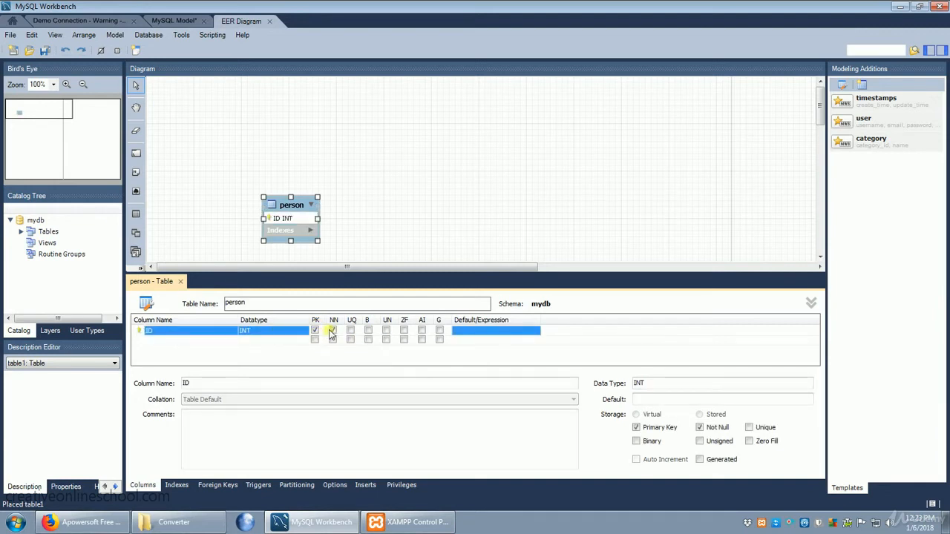
click(332, 332)
click(333, 331)
click(421, 331)
Add a second column called name to the person table, keeping its datatype as VARCHAR(45).
click(151, 340)
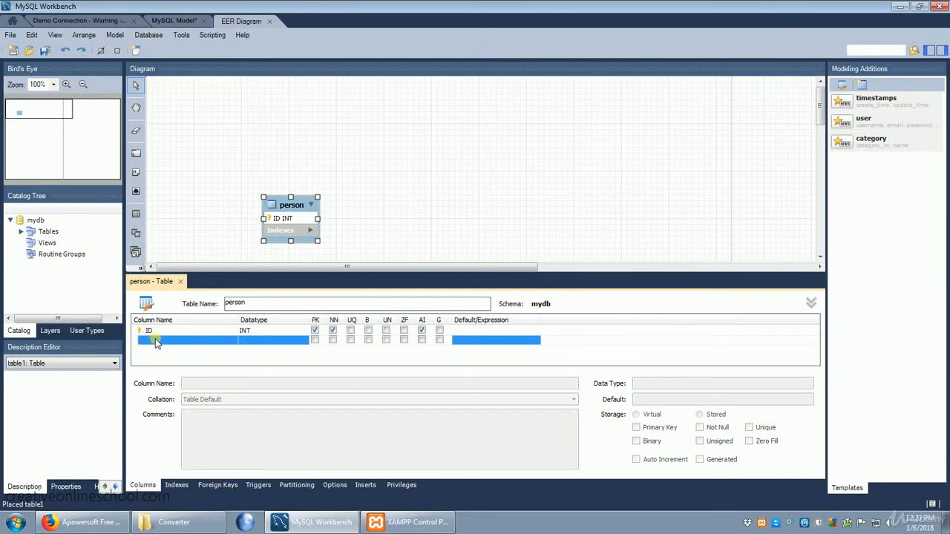
click(197, 340)
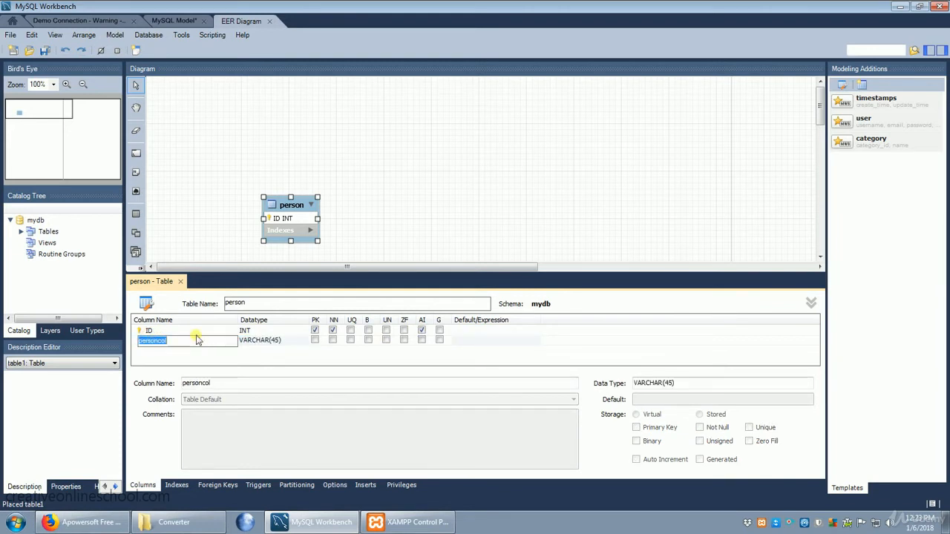
text(name)
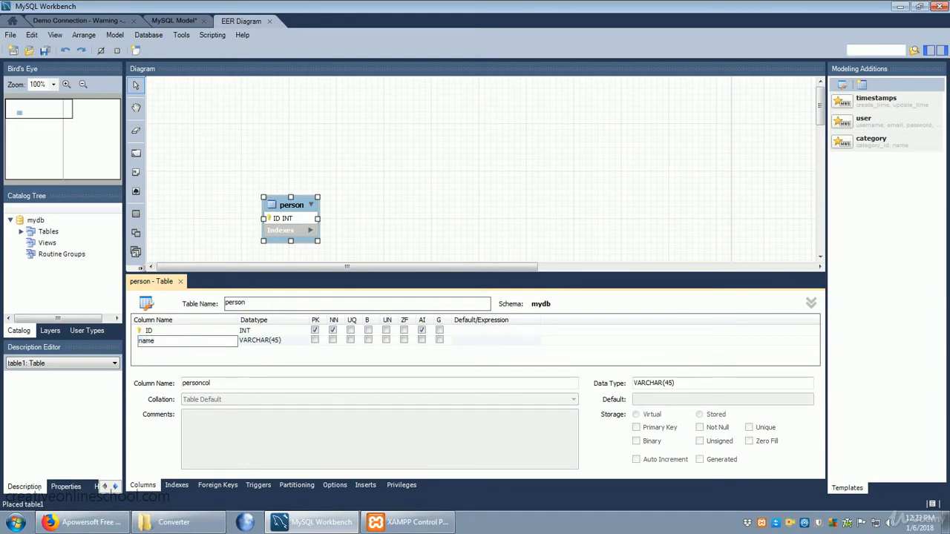
click(289, 342)
click(278, 342)
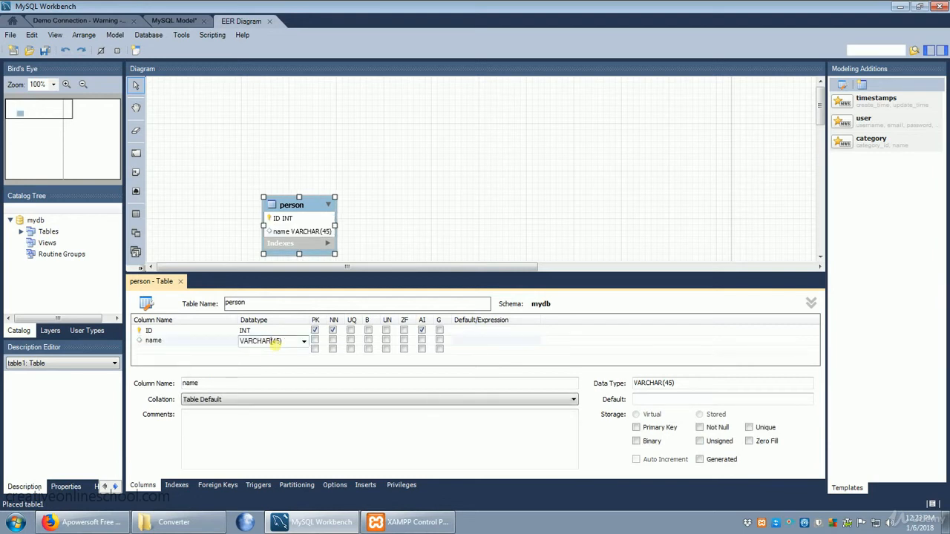
double_click(275, 343)
click(278, 343)
click(285, 346)
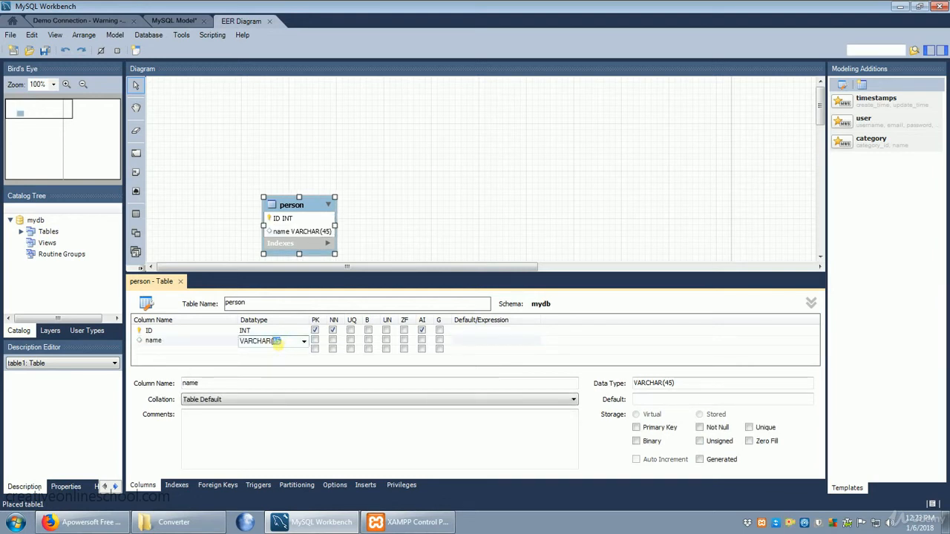
Add a third column called purchase with datatype VARCHAR(45) to the person table.
click(152, 352)
click(153, 353)
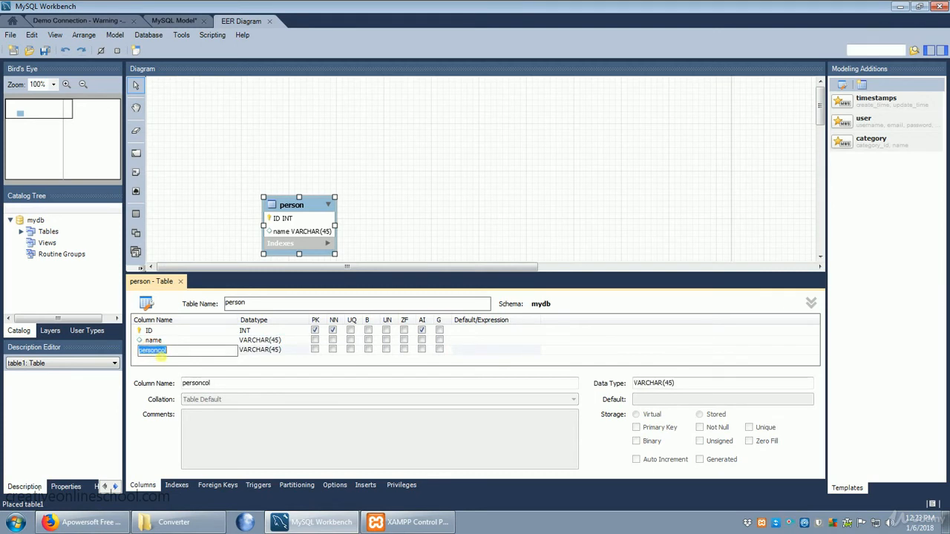
text(purchase)
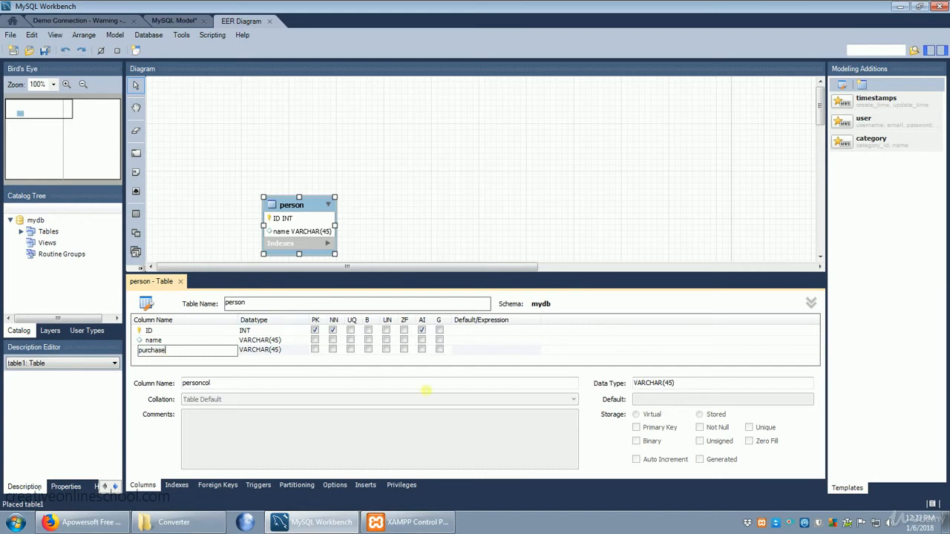
click(566, 334)
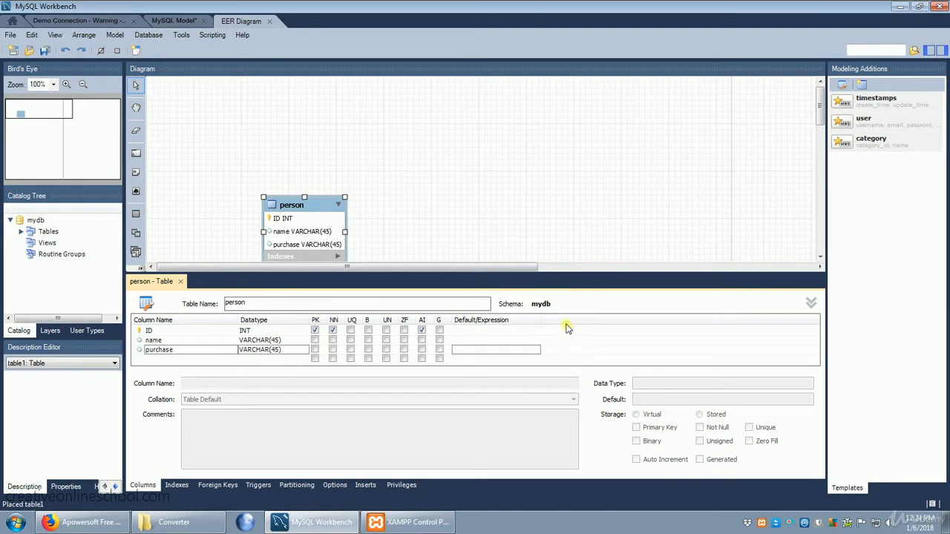
Finish editing the person table and place a new table based on the user template to its right in the diagram.
click(181, 283)
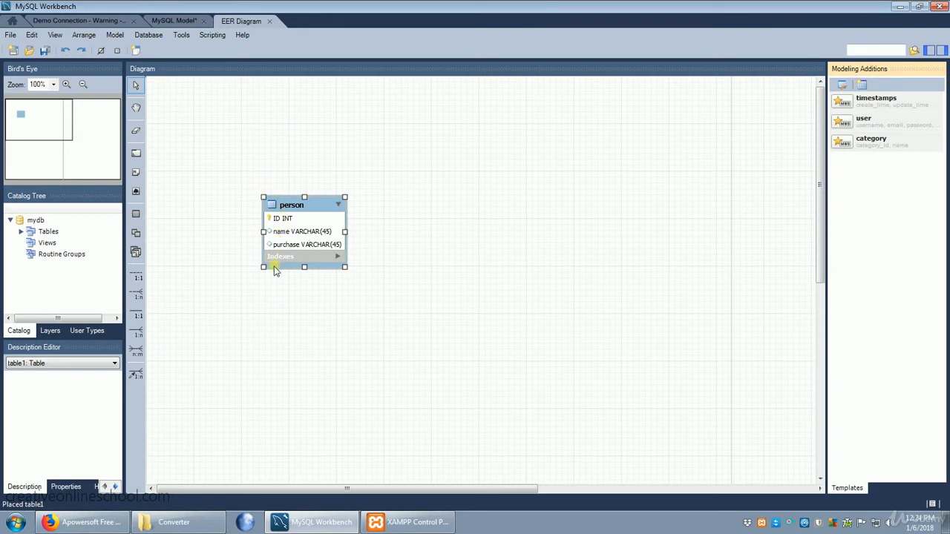
click(137, 214)
click(250, 84)
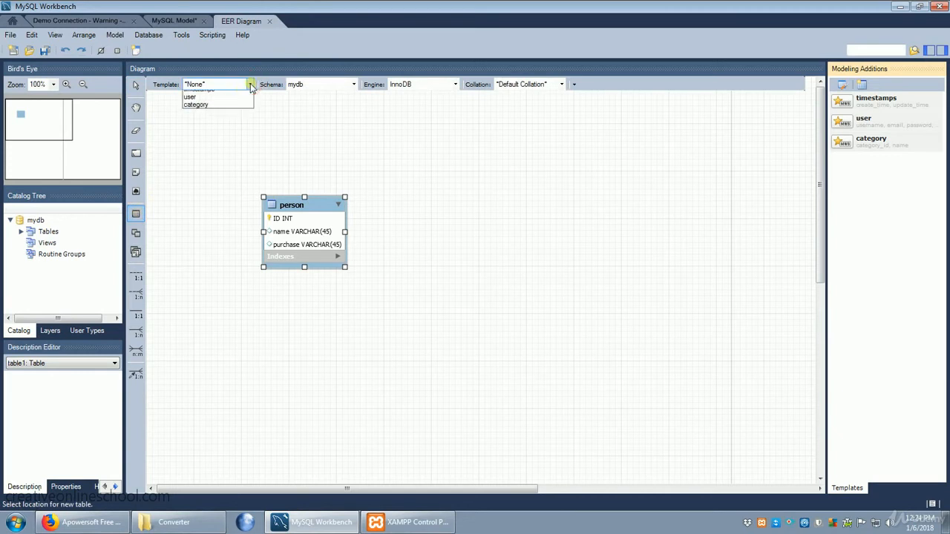
click(228, 111)
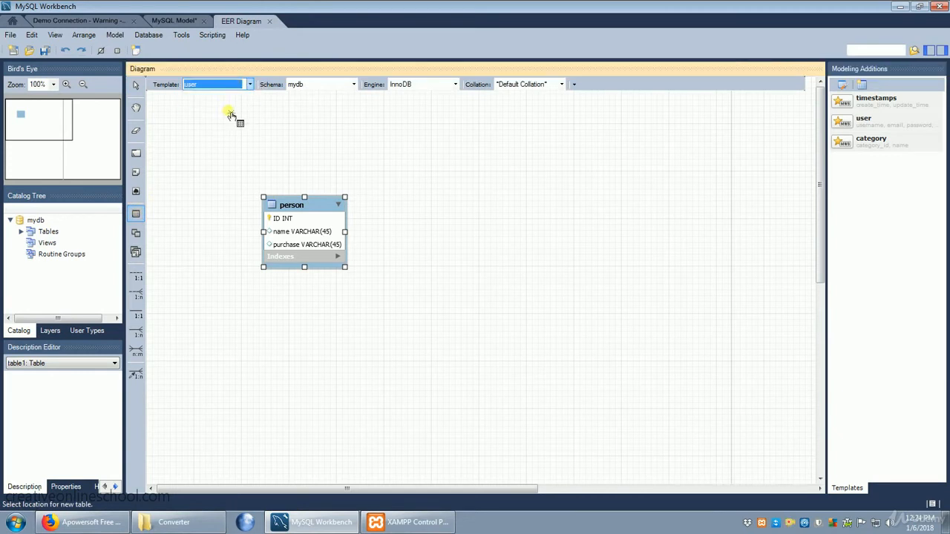
click(566, 186)
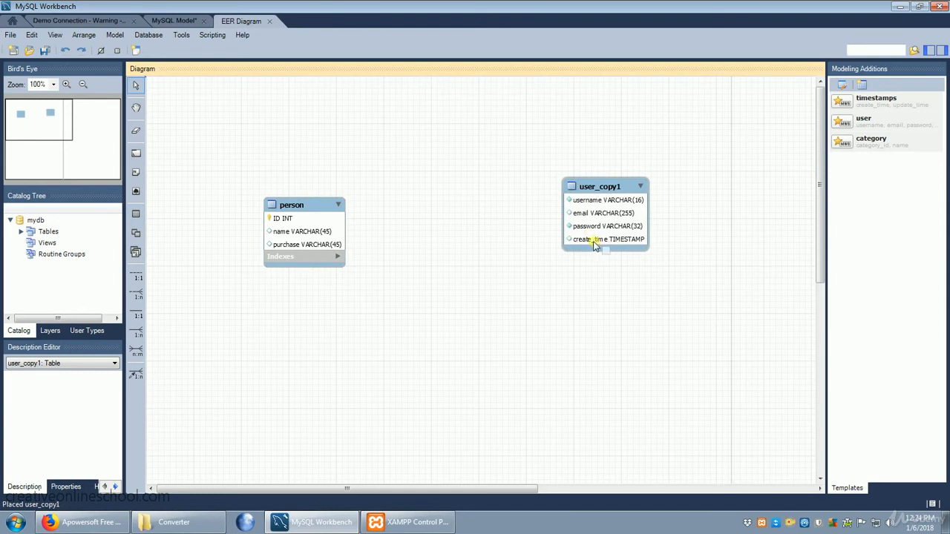
Add a column named person_ID below create_time in the user_copy1 table.
double_click(596, 240)
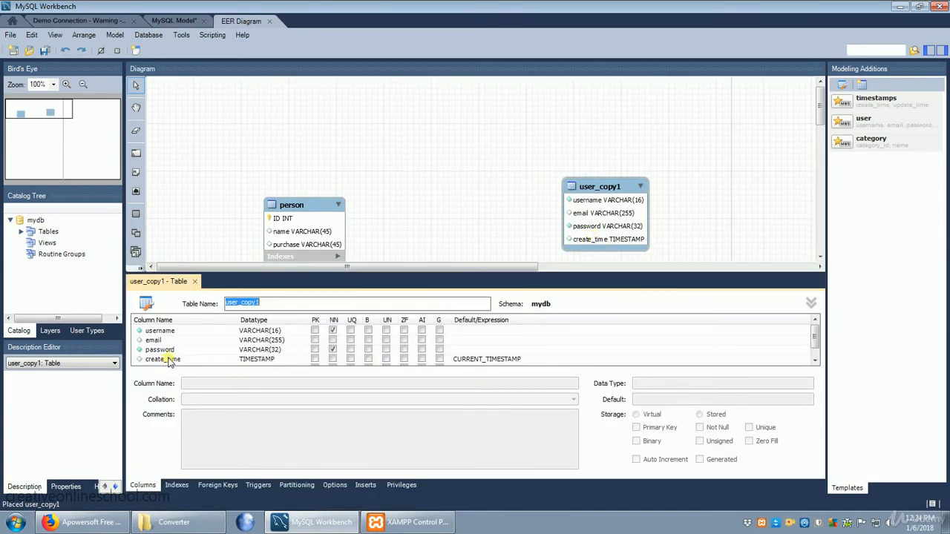
click(167, 361)
scroll(168, 362, down, 1)
click(168, 361)
double_click(167, 361)
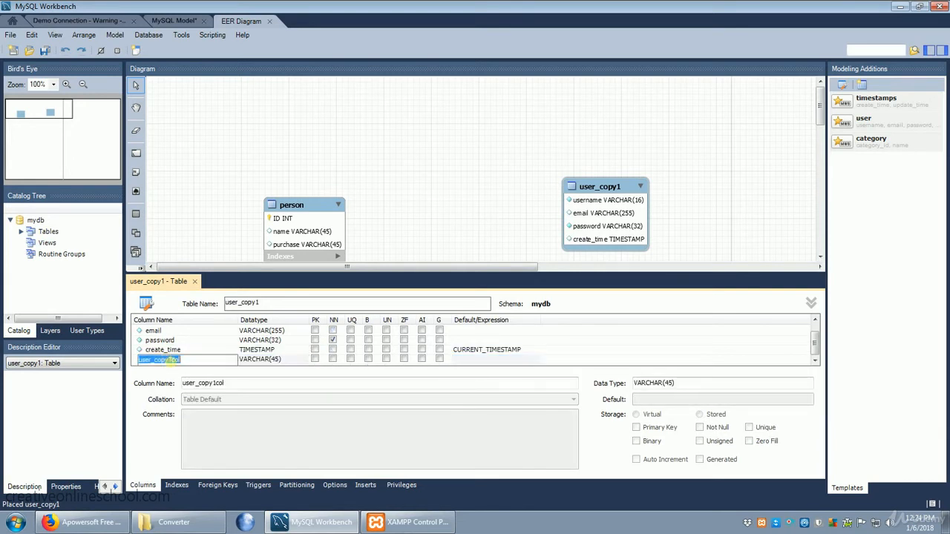
text(person_ID)
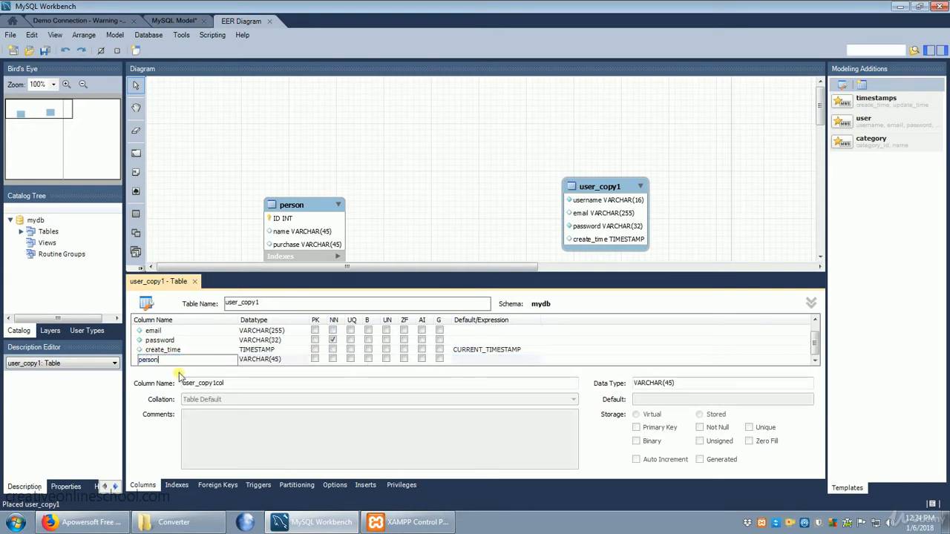
Set the person_ID column's datatype to INT, make it a primary key, not null and auto-incrementing, and close the table editor.
click(288, 359)
click(300, 361)
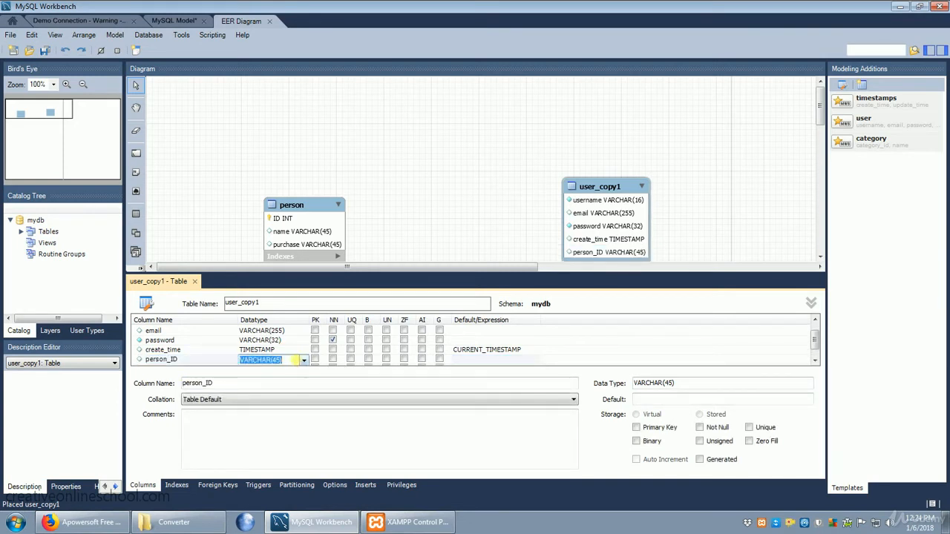
text(int)
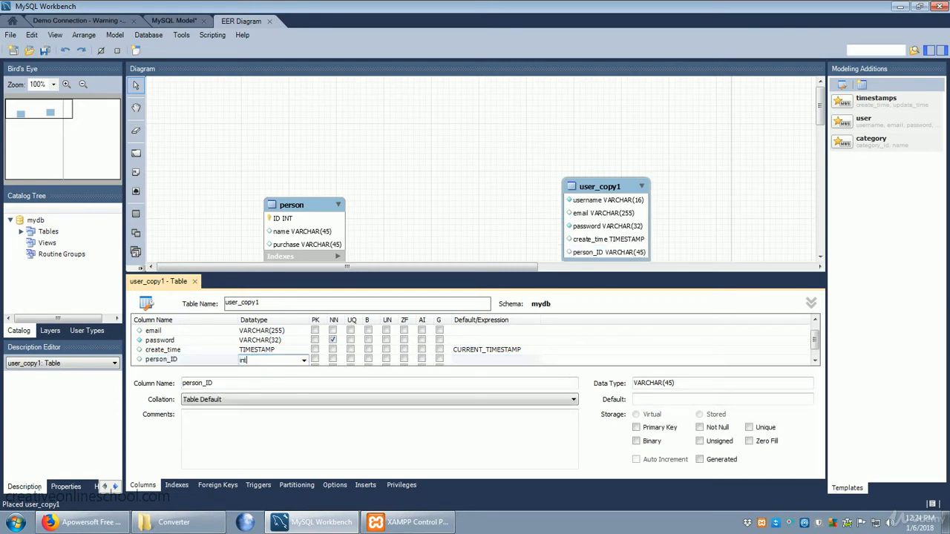
click(315, 359)
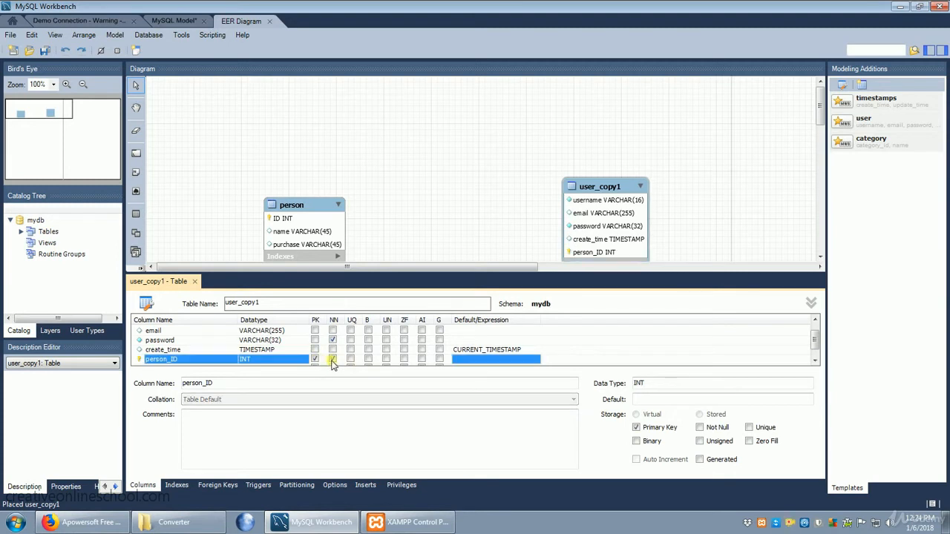
click(422, 359)
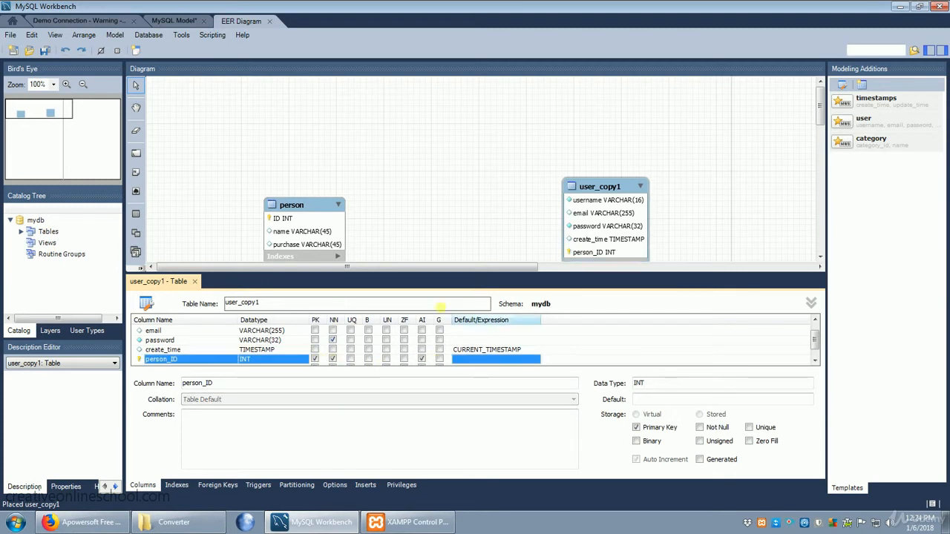
click(194, 281)
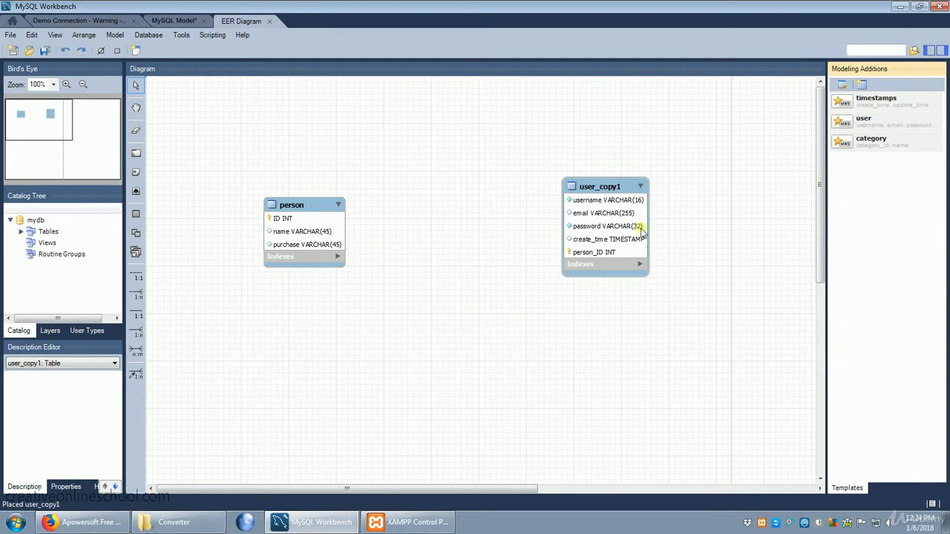
Try a 1:1 non-identifying relationship from the person table to the user_copy1 table, and undo it.
click(137, 276)
click(310, 236)
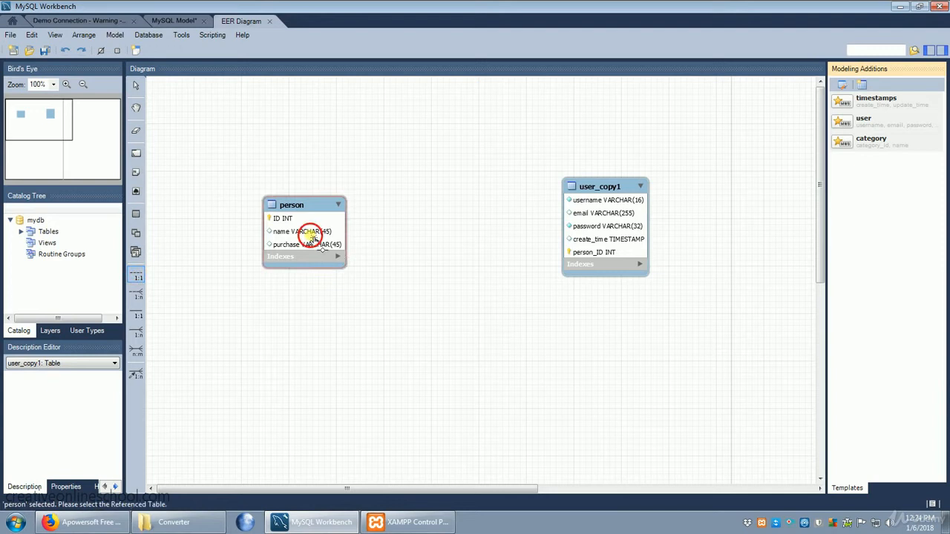
click(620, 228)
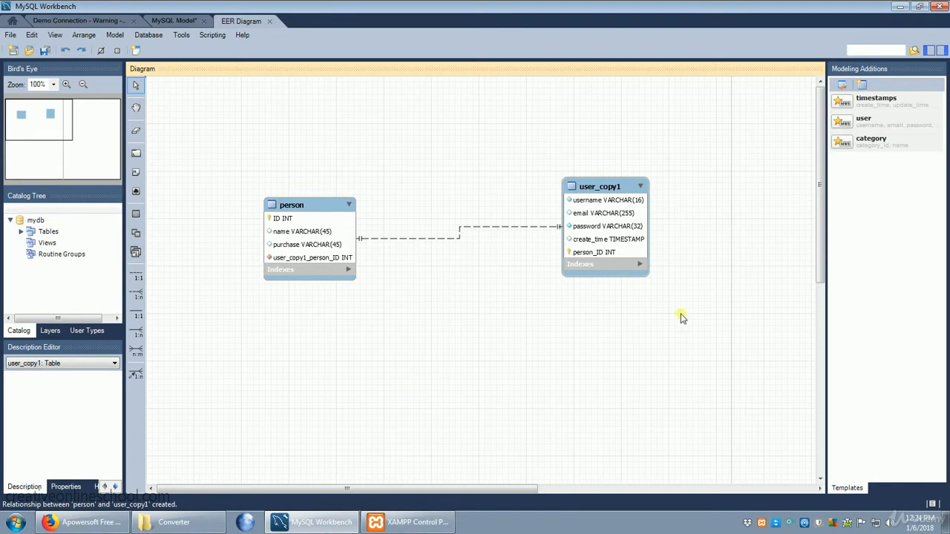
click(32, 35)
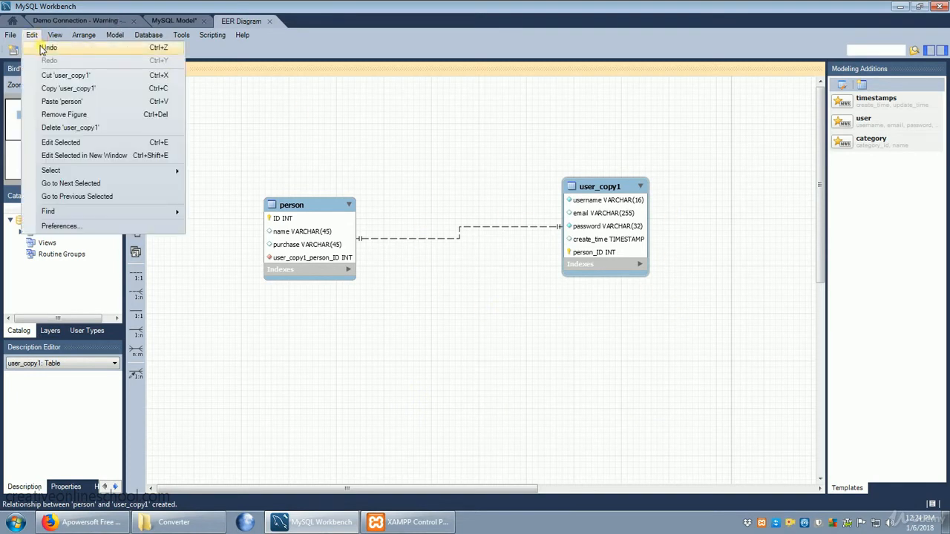
click(43, 48)
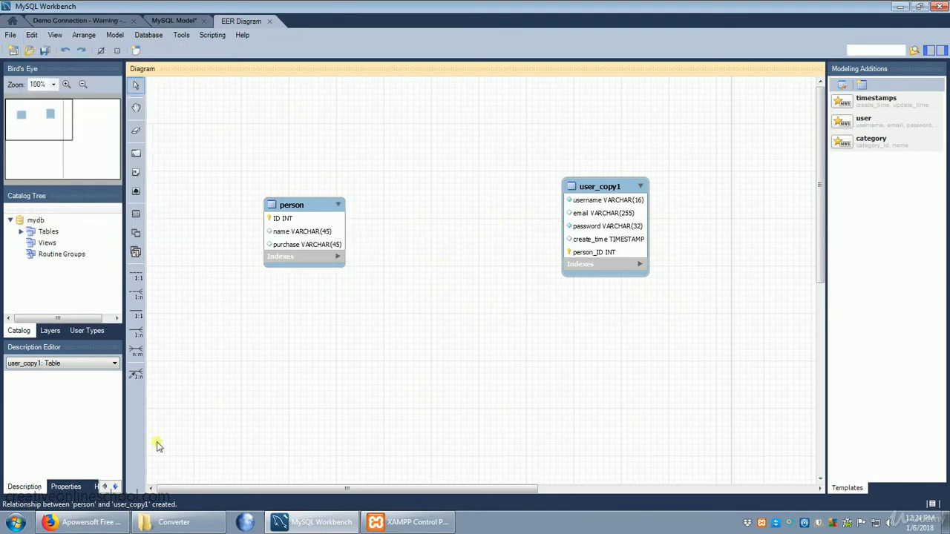
Create an n:m identifying relationship between the person and user_copy1 tables and clear the selection.
click(136, 350)
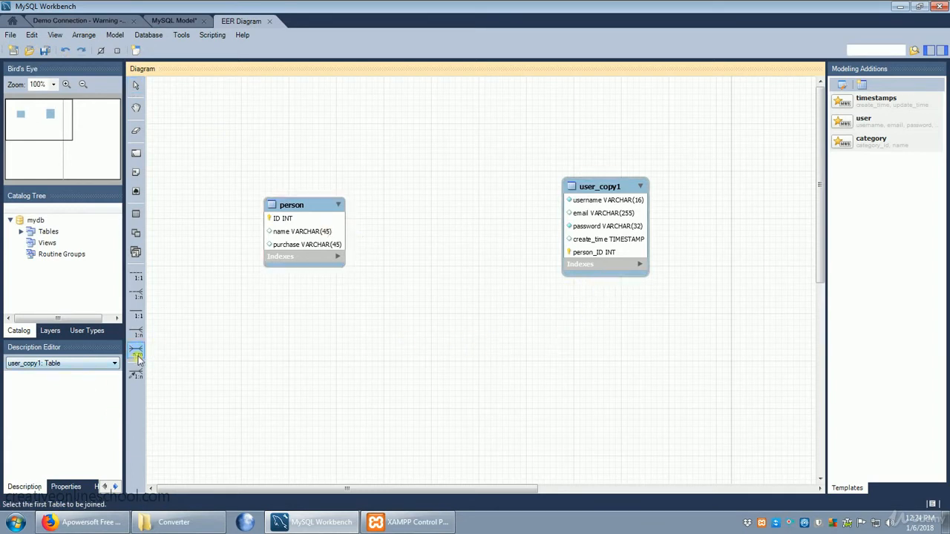
click(319, 239)
click(616, 241)
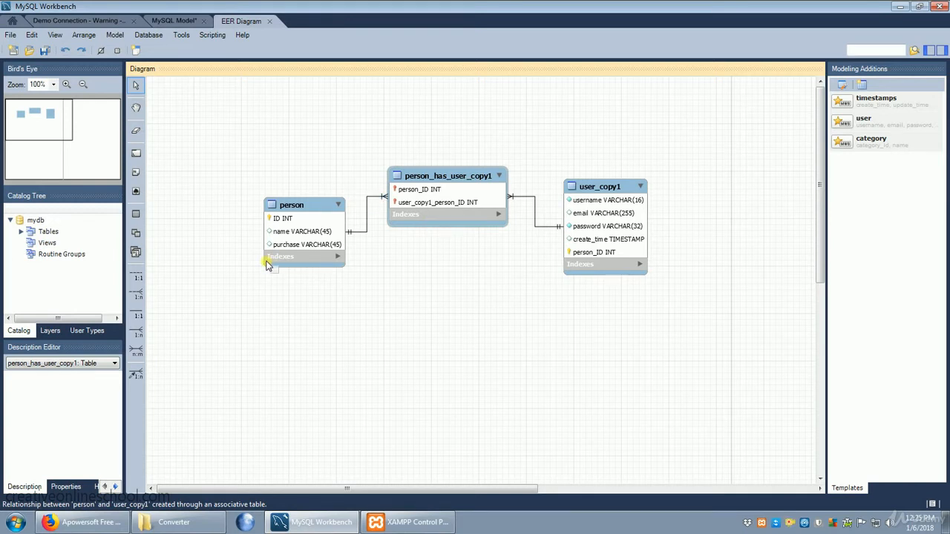
drag(278, 274, 267, 264)
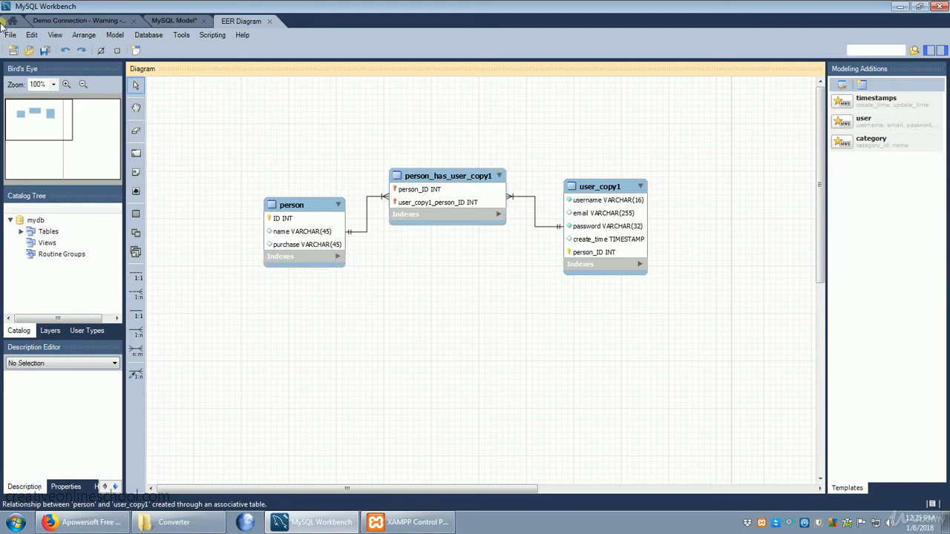
Save the model in the Documents library under the file name model 1.
click(10, 35)
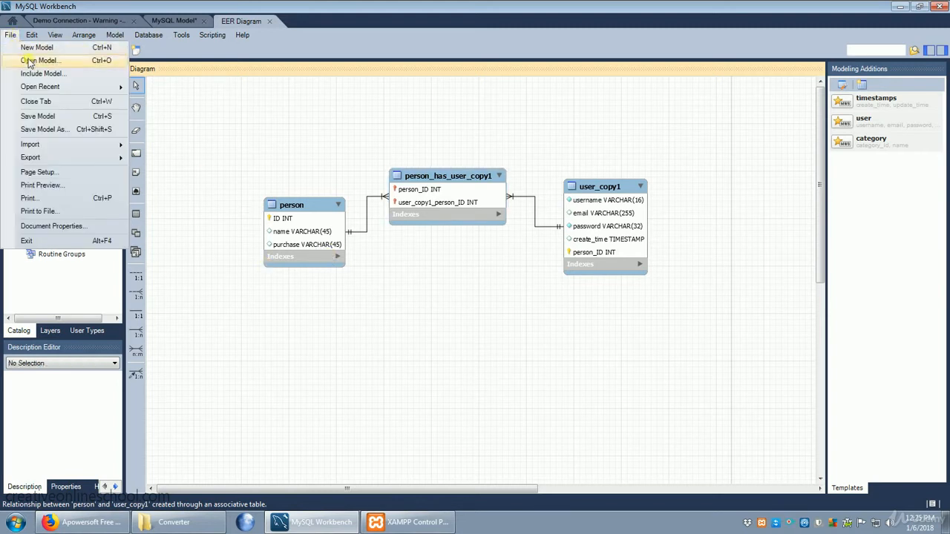
click(59, 130)
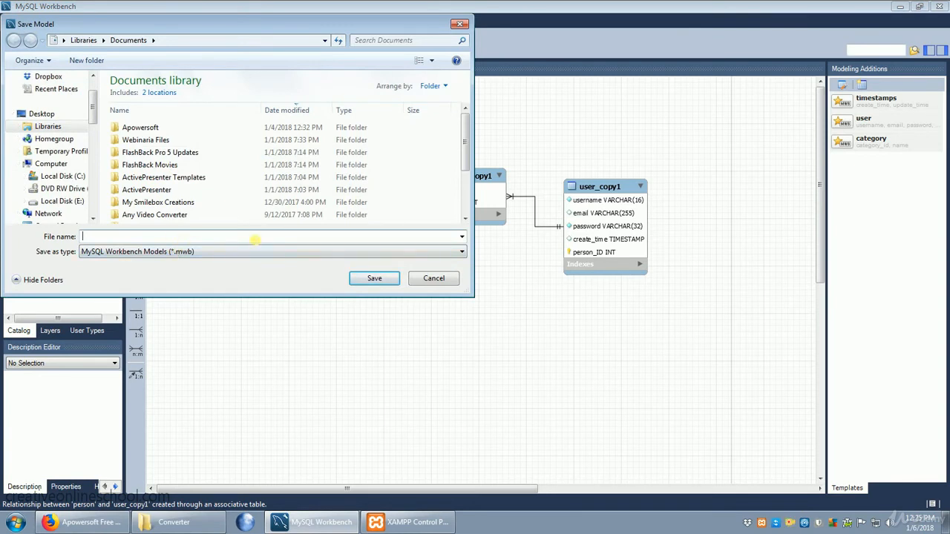
text(model 1)
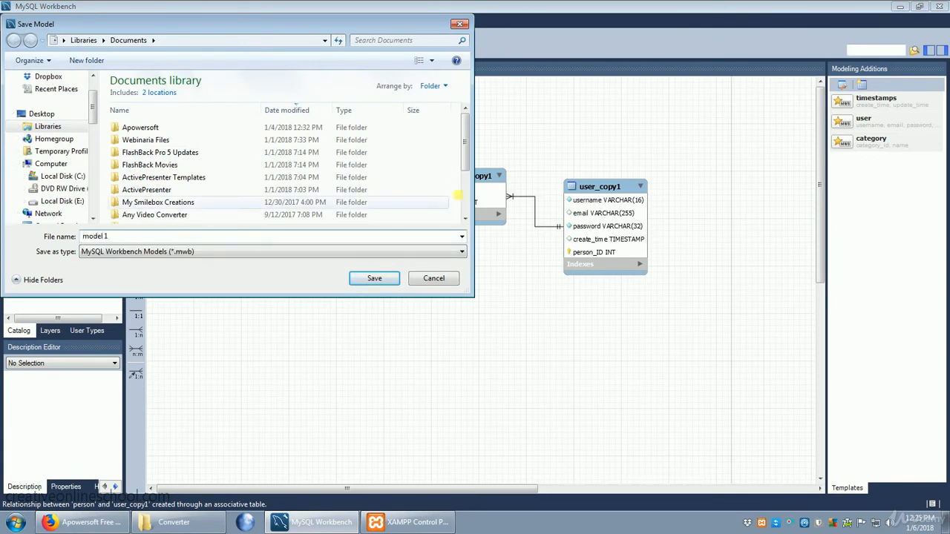
click(376, 280)
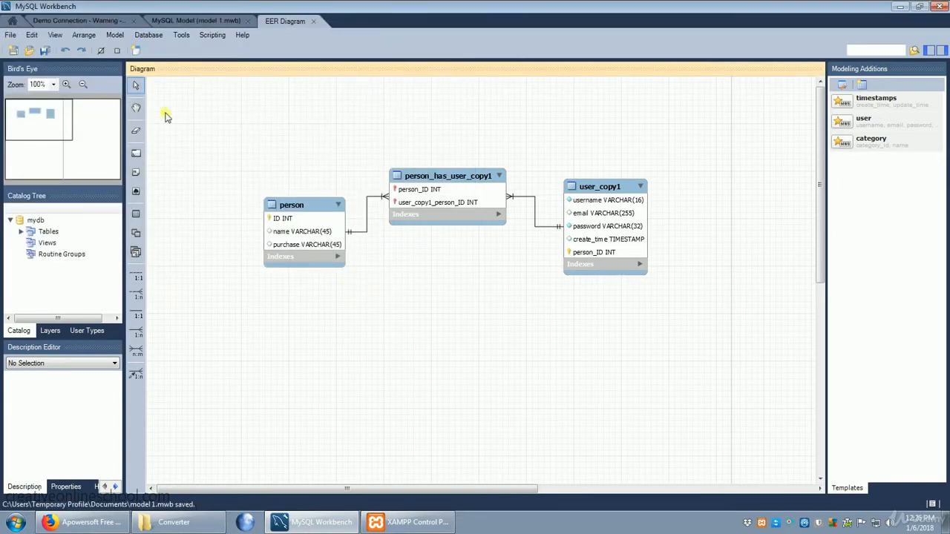
Forward engineer the model to the database through Demo Connection with the default options, and close the wizard.
click(149, 35)
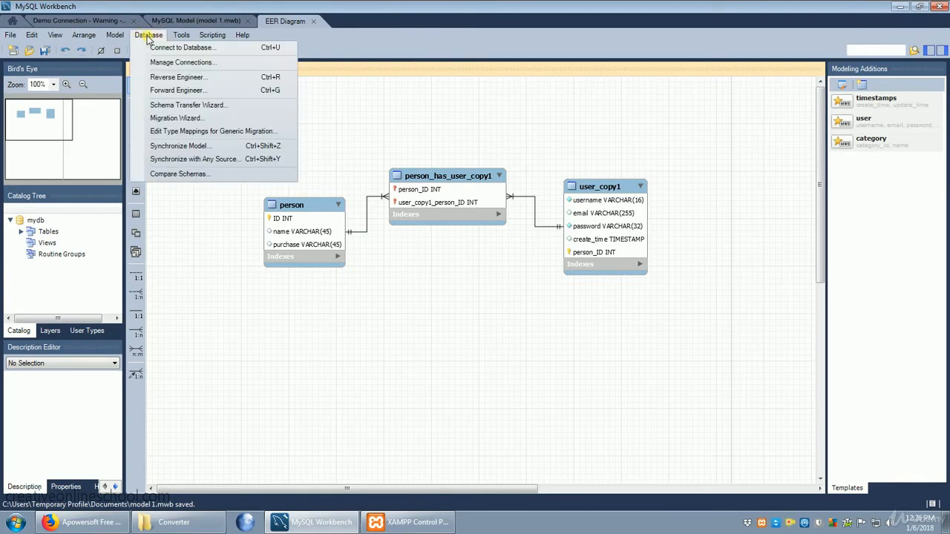
click(196, 92)
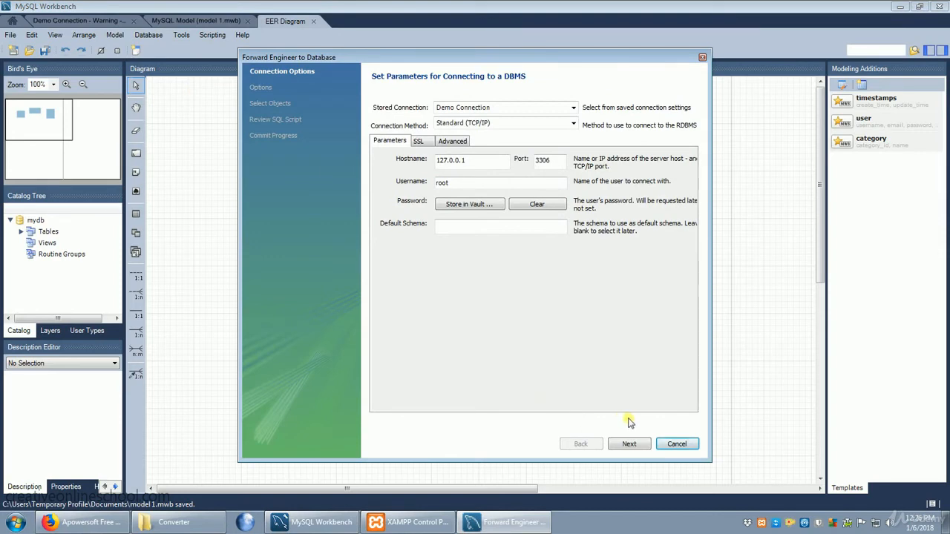
click(629, 444)
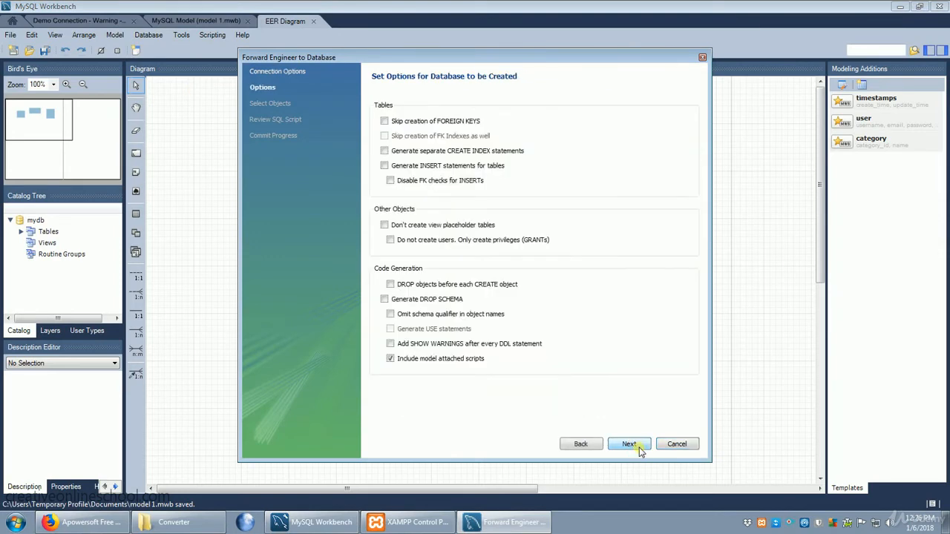
click(629, 444)
click(638, 448)
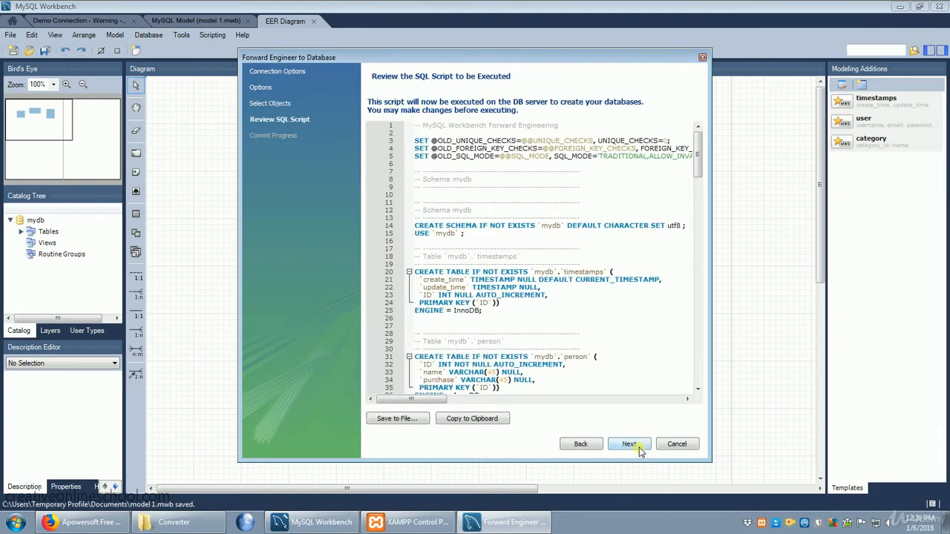
click(638, 448)
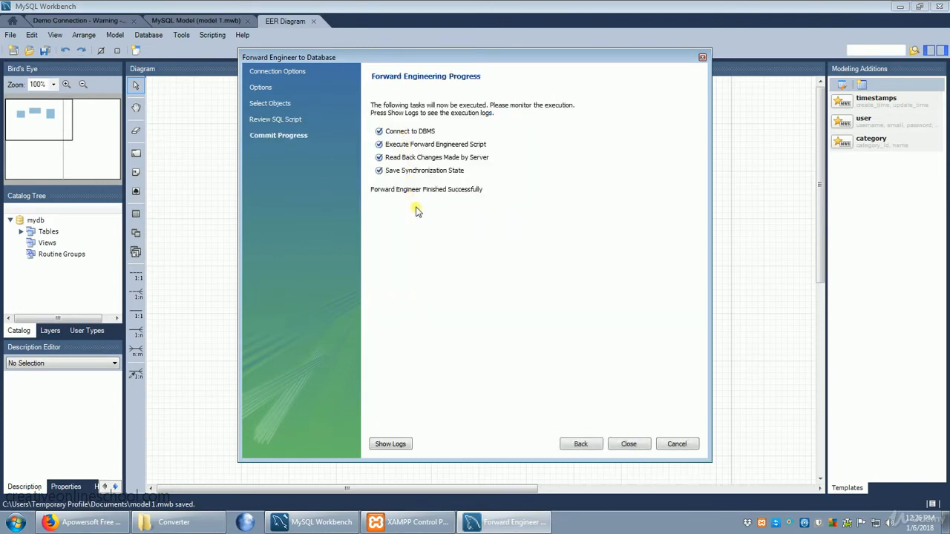
click(628, 445)
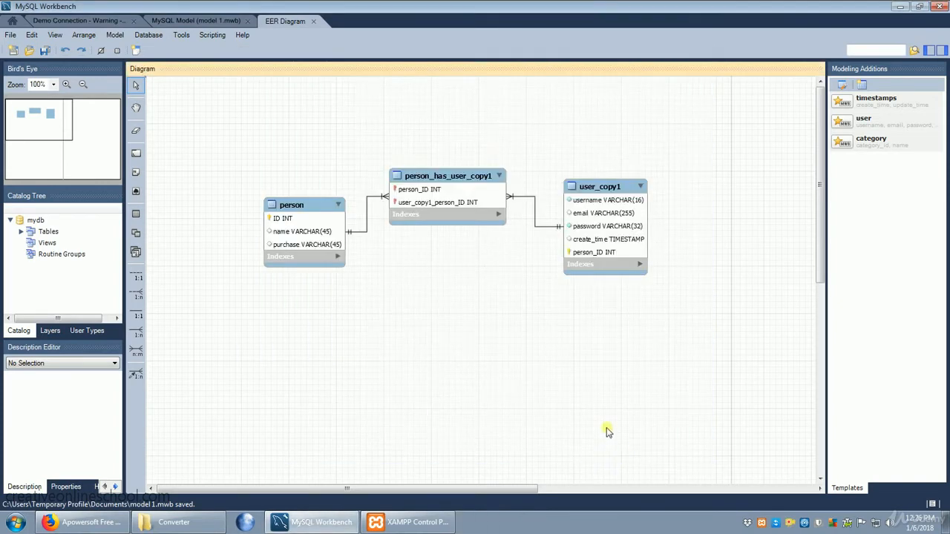
Return to Demo Connection and examine the tables of the customers schema and the columns of its person table.
click(187, 21)
click(93, 20)
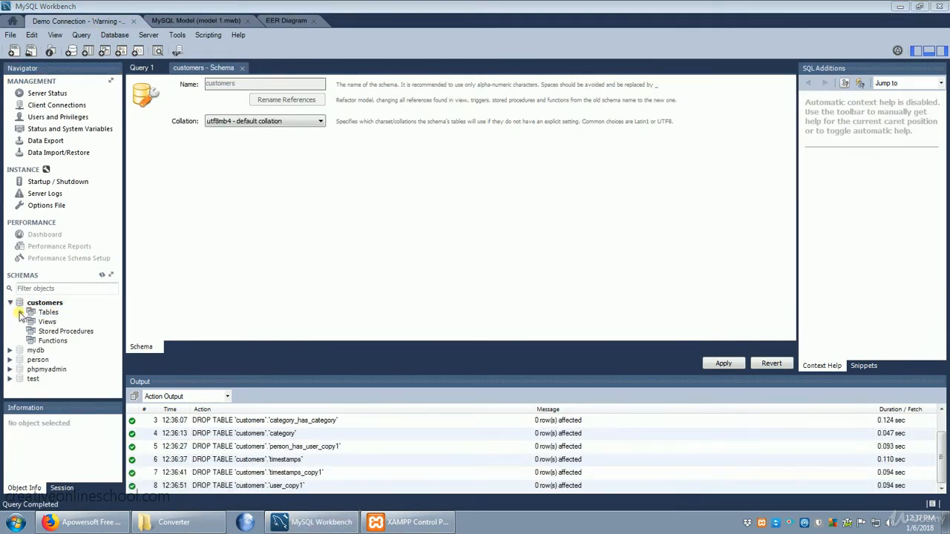
click(21, 312)
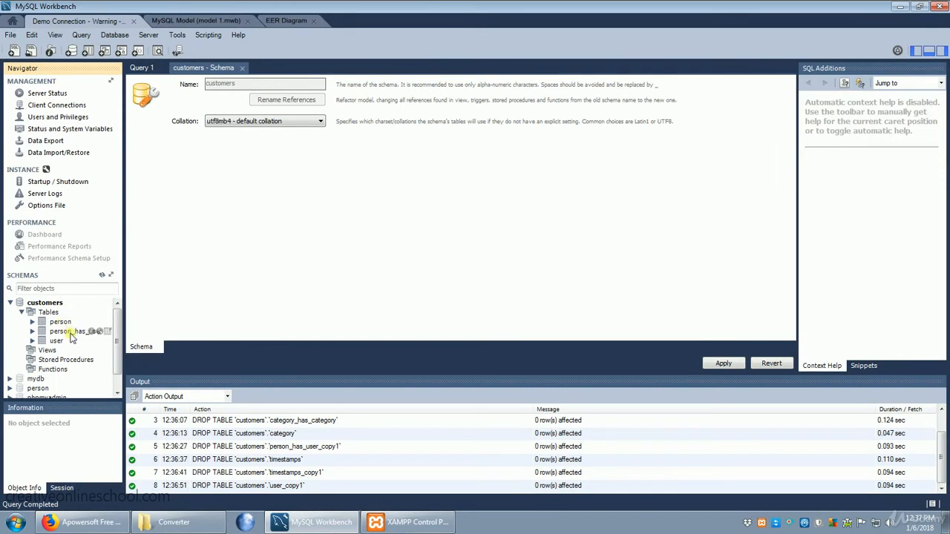
click(33, 322)
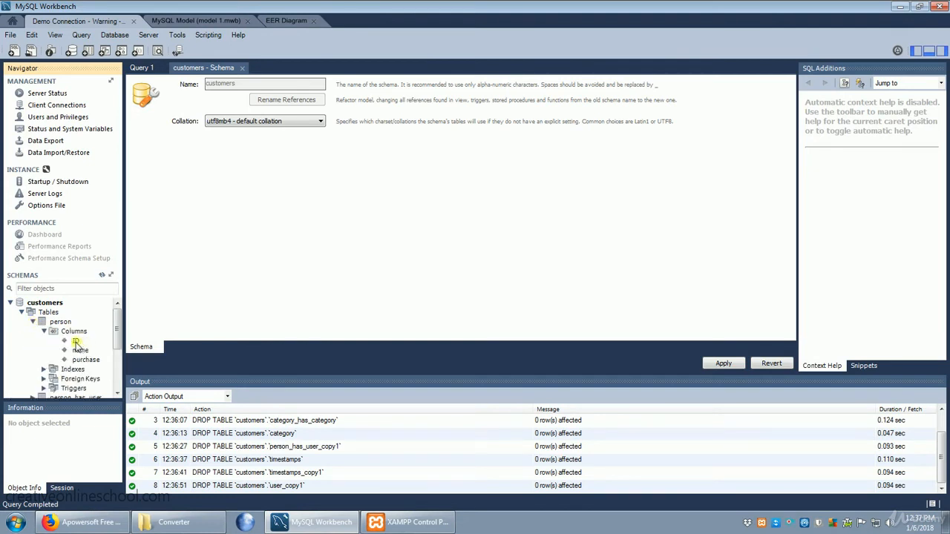